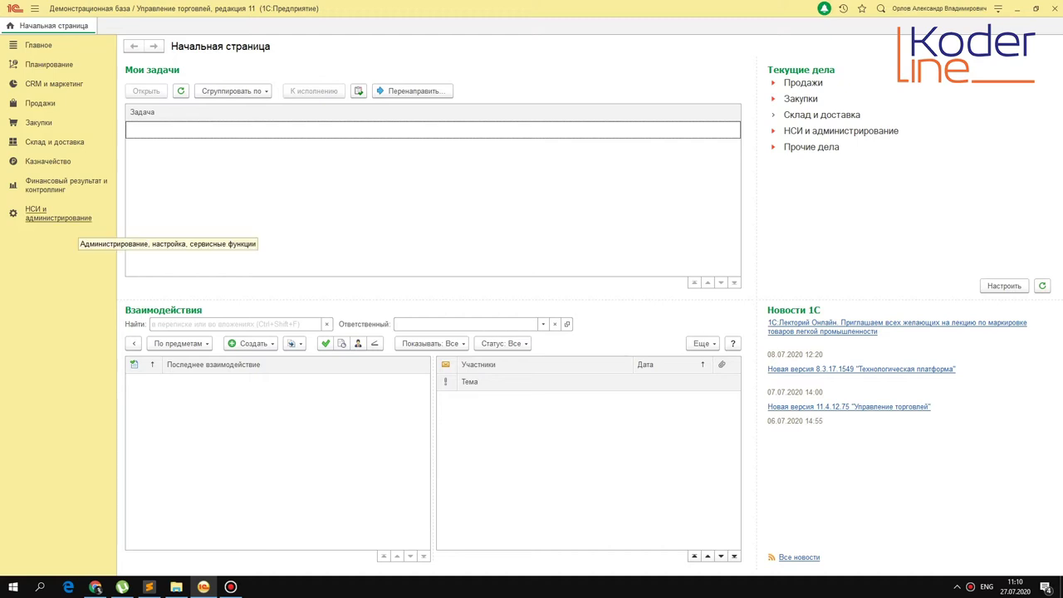
# Open the Номенклатура settings under НСИ и администрирование and expand the Разрезы учета section.
pyautogui.click(58, 213)
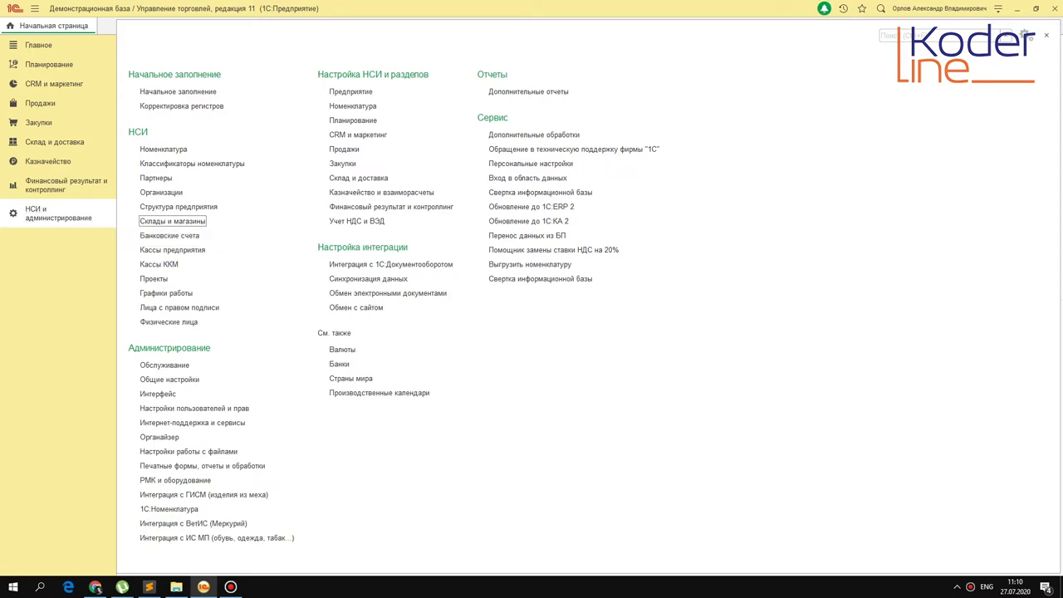
pyautogui.click(352, 106)
pyautogui.click(130, 87)
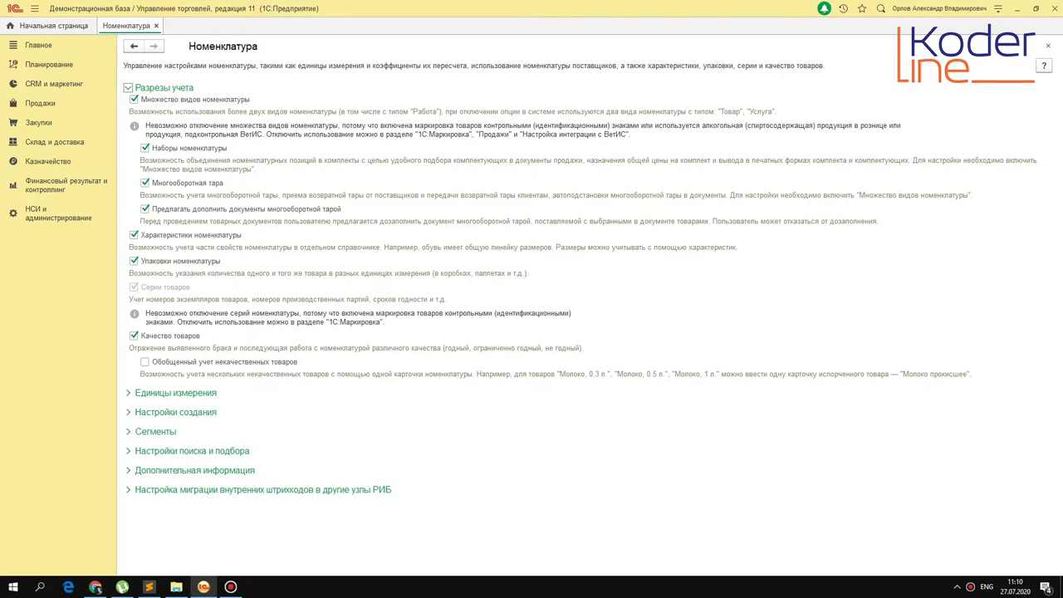
# Open the Номенклатура item list and view the items of the kind Мебельный гарнитур (набор мебели).
pyautogui.click(38, 211)
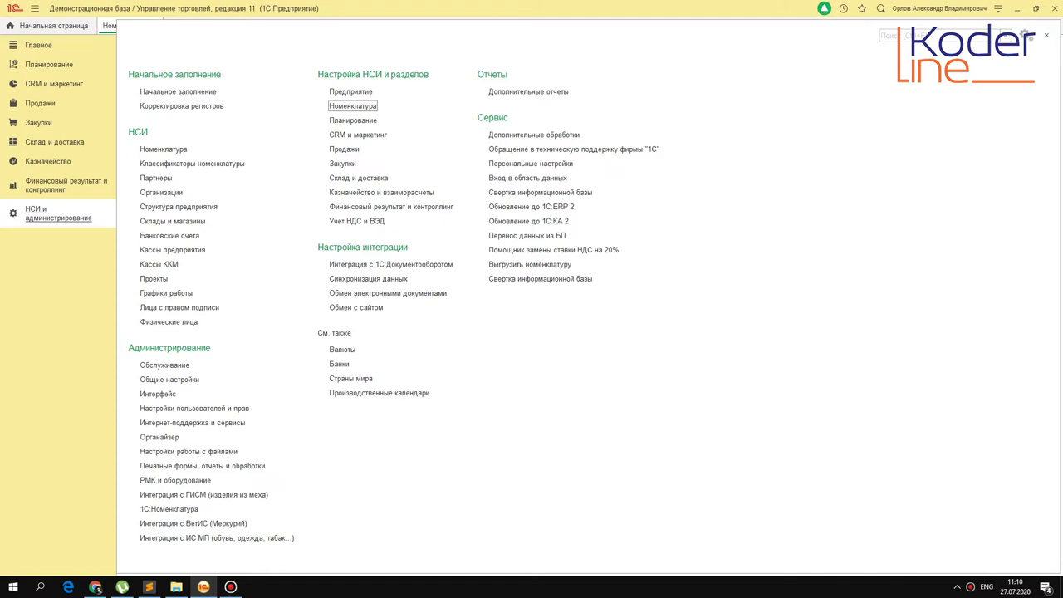
pyautogui.click(156, 151)
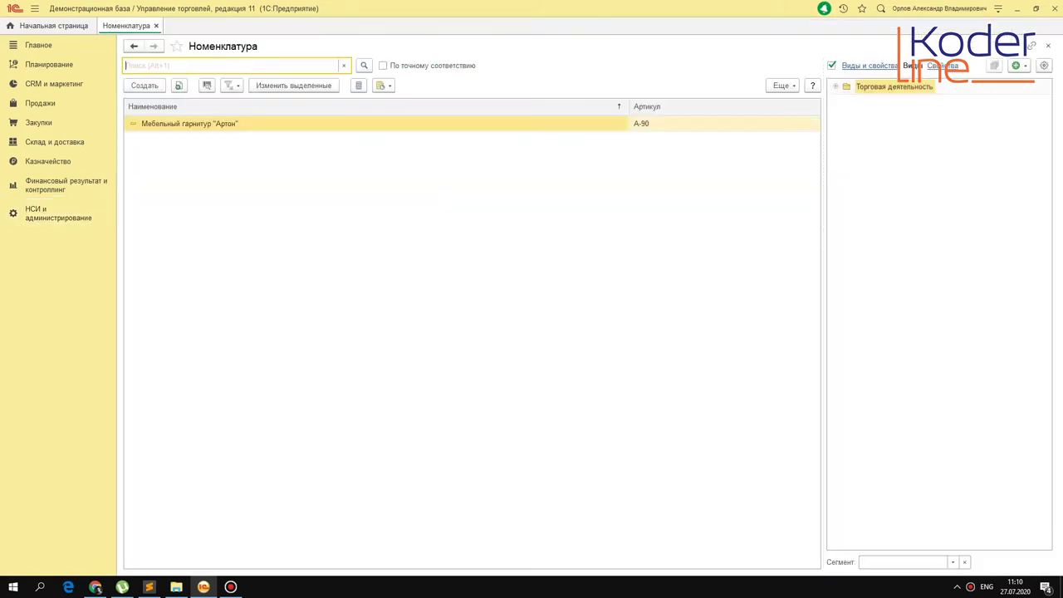
pyautogui.click(893, 168)
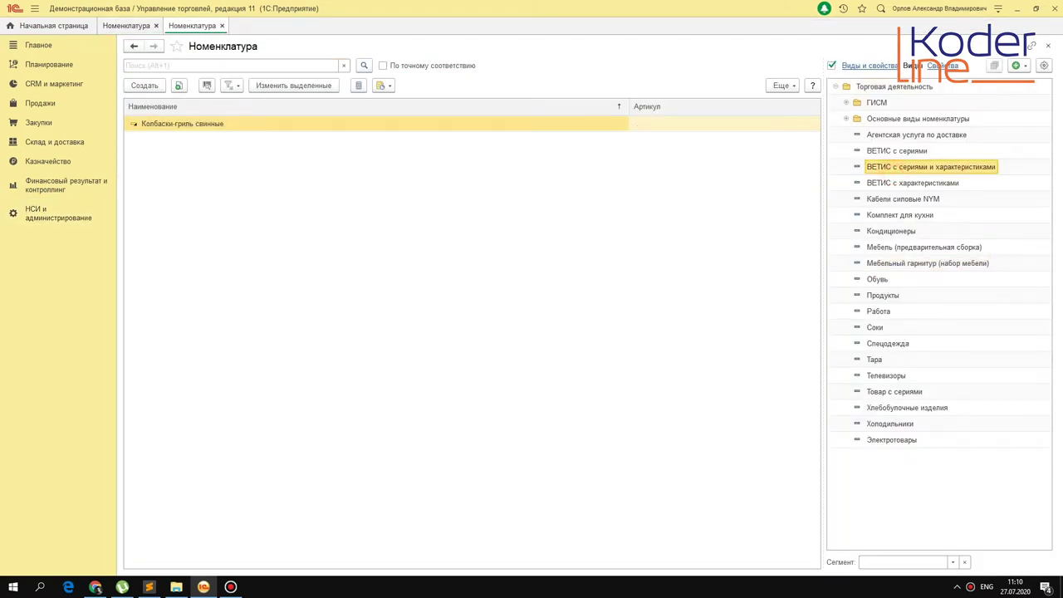
pyautogui.click(927, 263)
pyautogui.click(914, 135)
# Start a new item kind in the Торговая деятельность group and set its item type to Набор.
pyautogui.click(1020, 63)
pyautogui.click(930, 82)
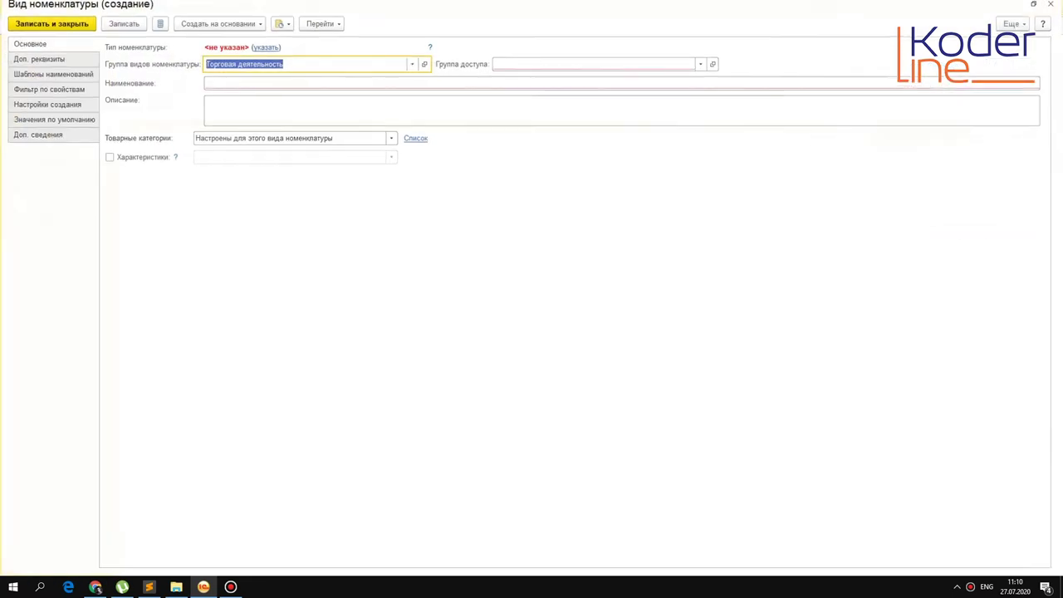
pyautogui.click(266, 54)
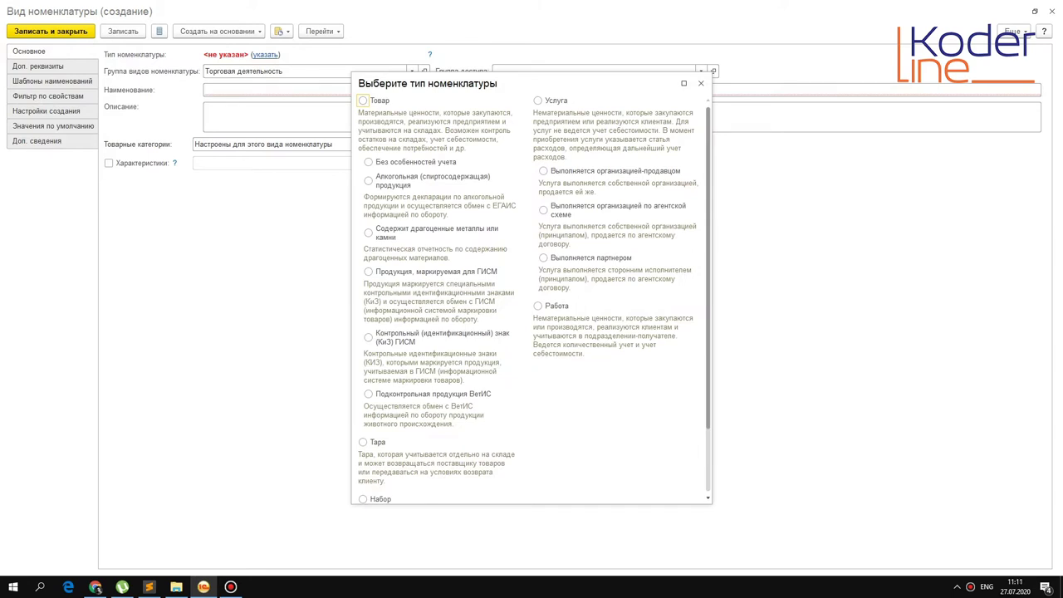
pyautogui.scroll(-2, 531, 332)
pyautogui.click(371, 421)
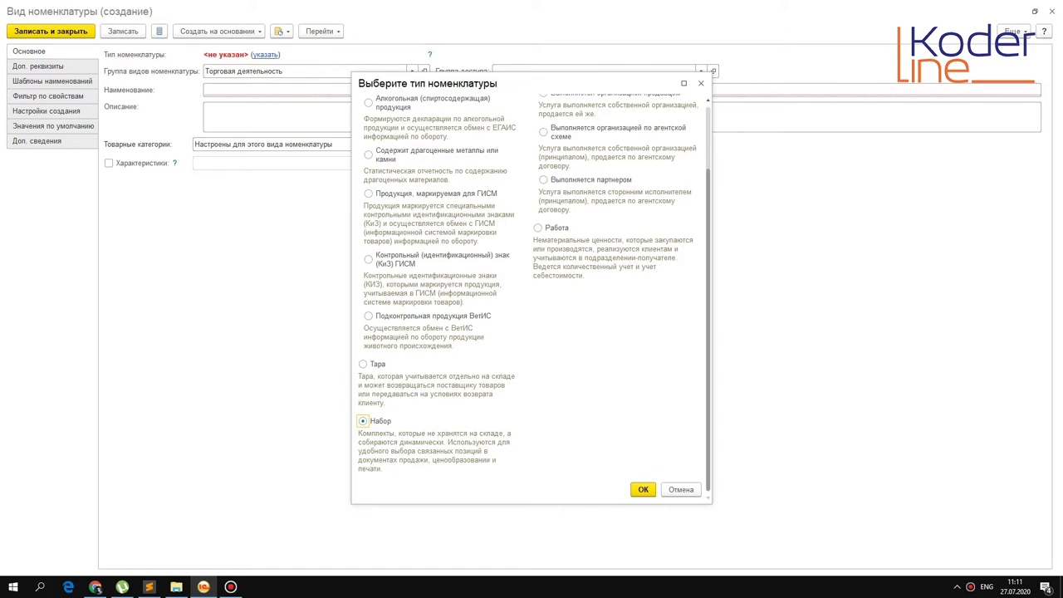
pyautogui.click(641, 490)
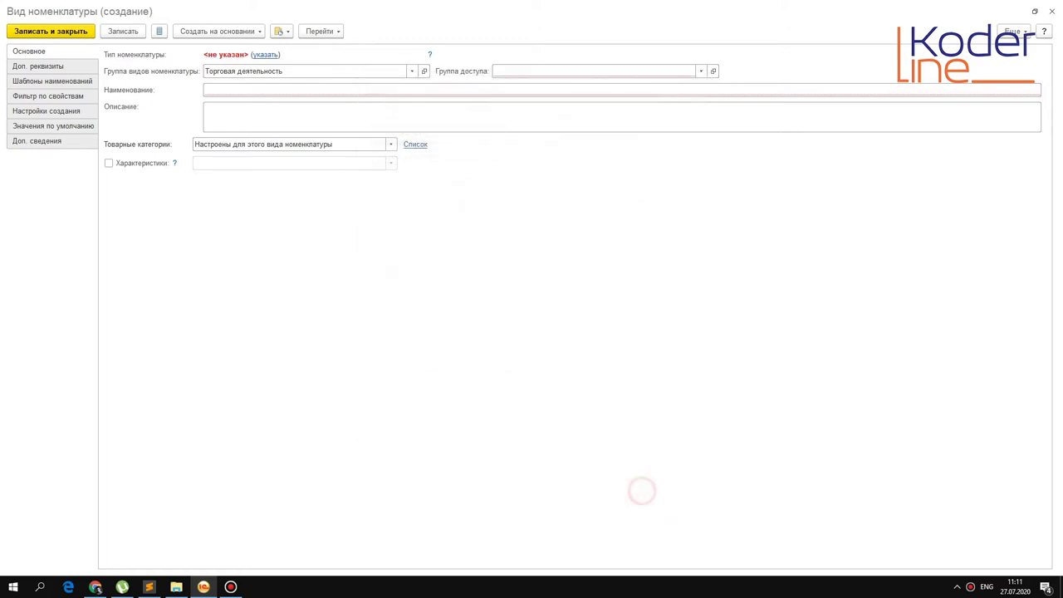
# Close the new item kind form from its empty name field without saving it.
pyautogui.click(208, 89)
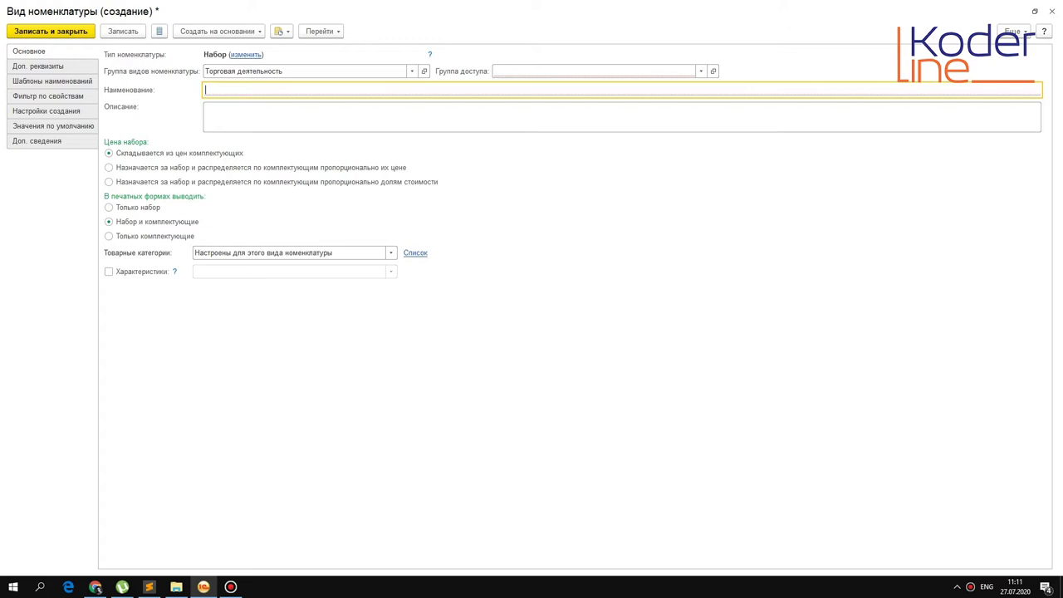
pyautogui.press('Escape')
pyautogui.press('Right')
pyautogui.press('Return')
# Unlock the attributes of the item kind Мебельный гарнитур (набор мебели) for editing, closing the form without saving.
pyautogui.click(917, 263)
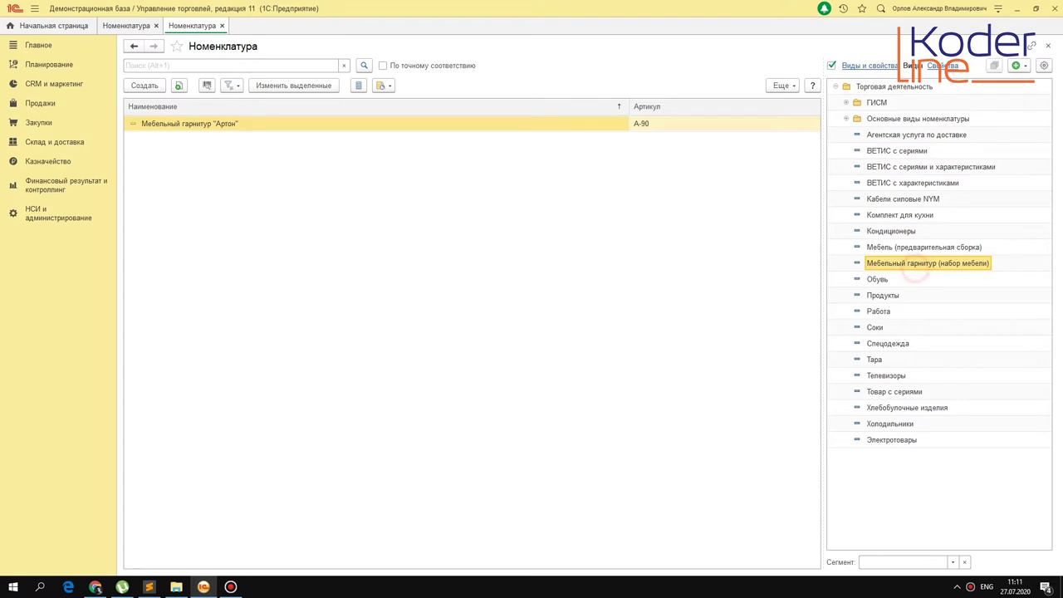
pyautogui.doubleClick(921, 264)
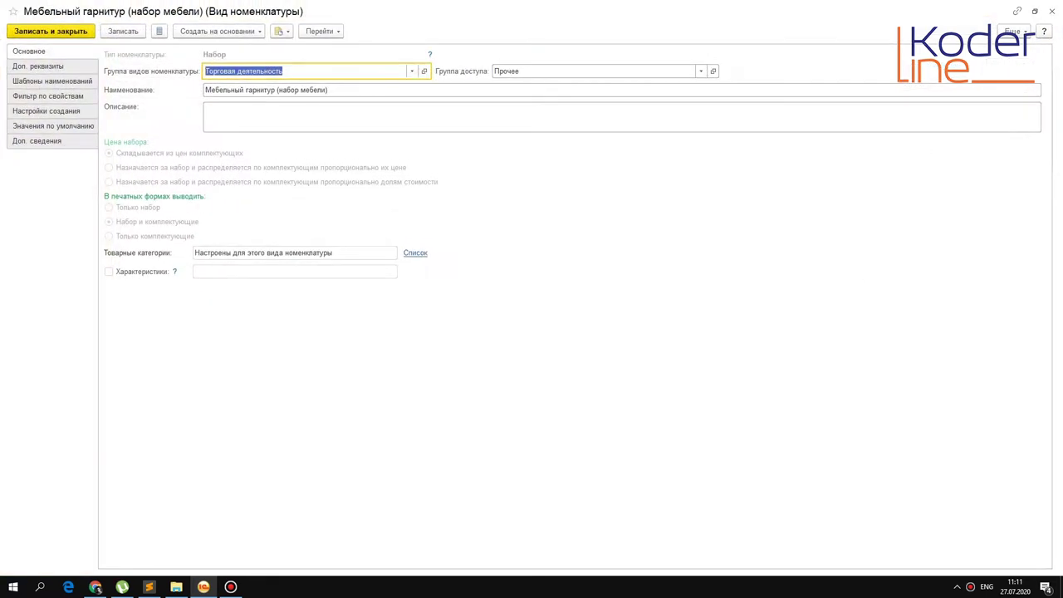
pyautogui.click(1012, 31)
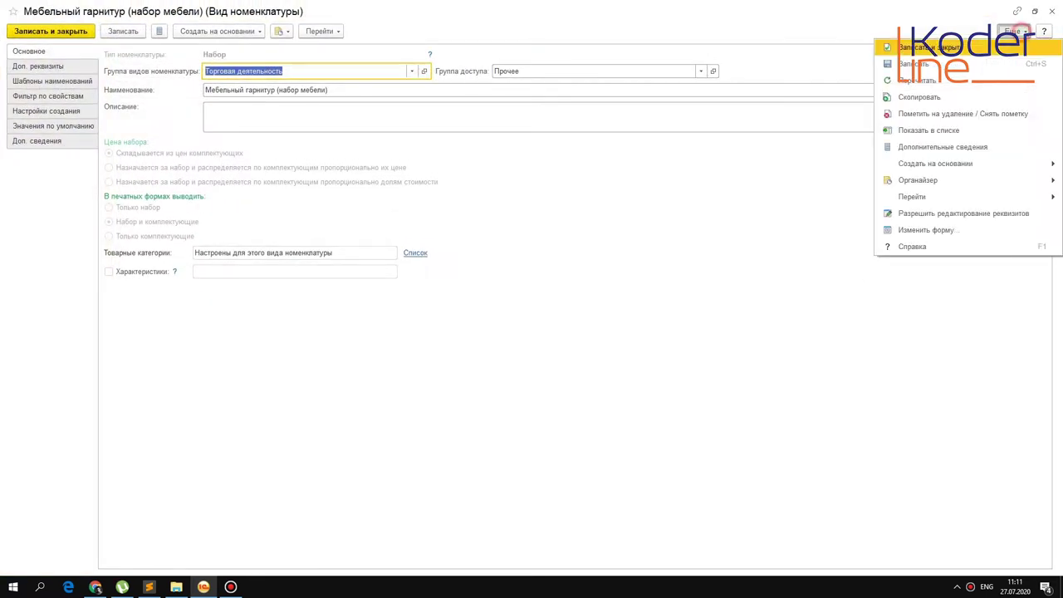
pyautogui.click(958, 209)
pyautogui.click(466, 224)
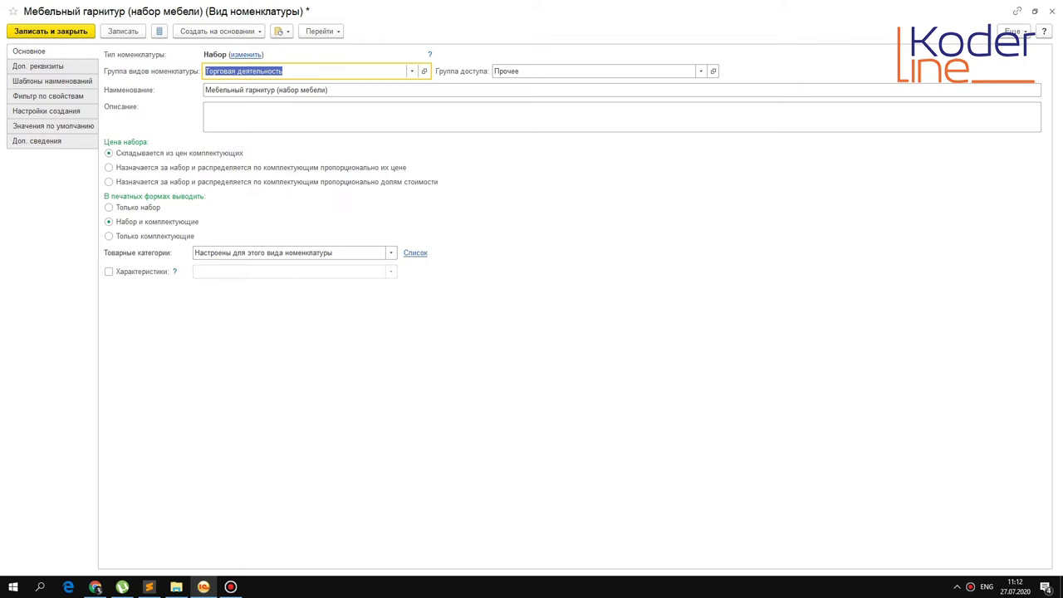
pyautogui.press('Escape')
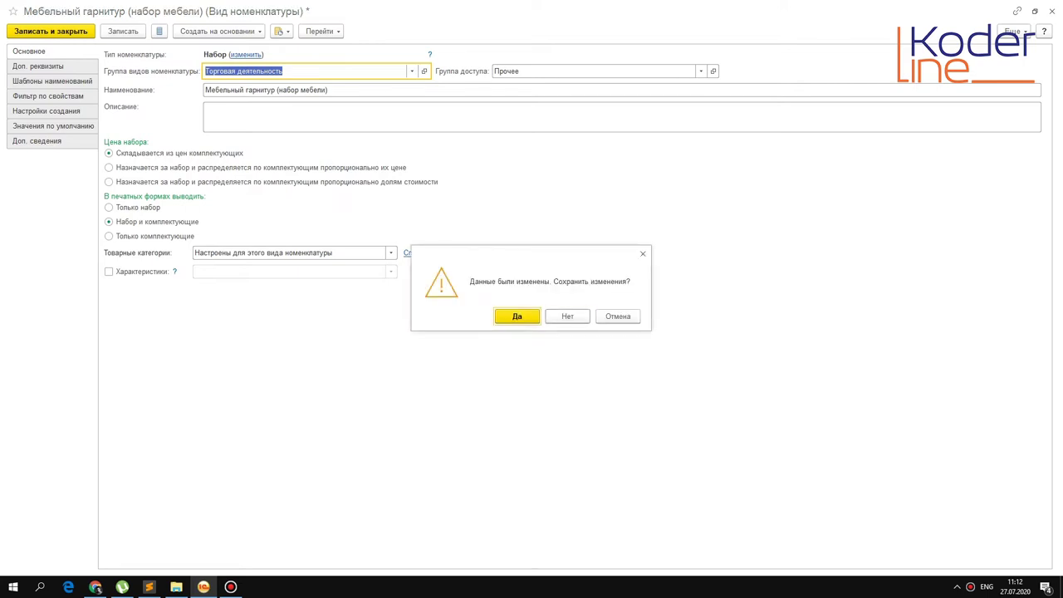
pyautogui.click(562, 315)
# Open the item Мебельный гарнитур "Артон", unlock all its attributes for editing and show its main accounting parameters.
pyautogui.click(185, 121)
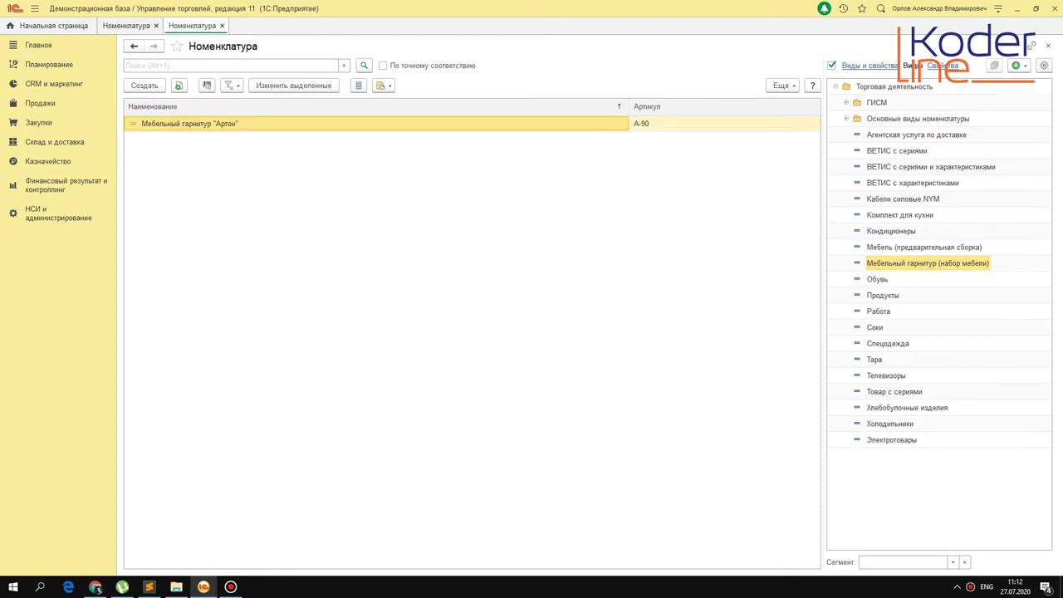
pyautogui.click(242, 122)
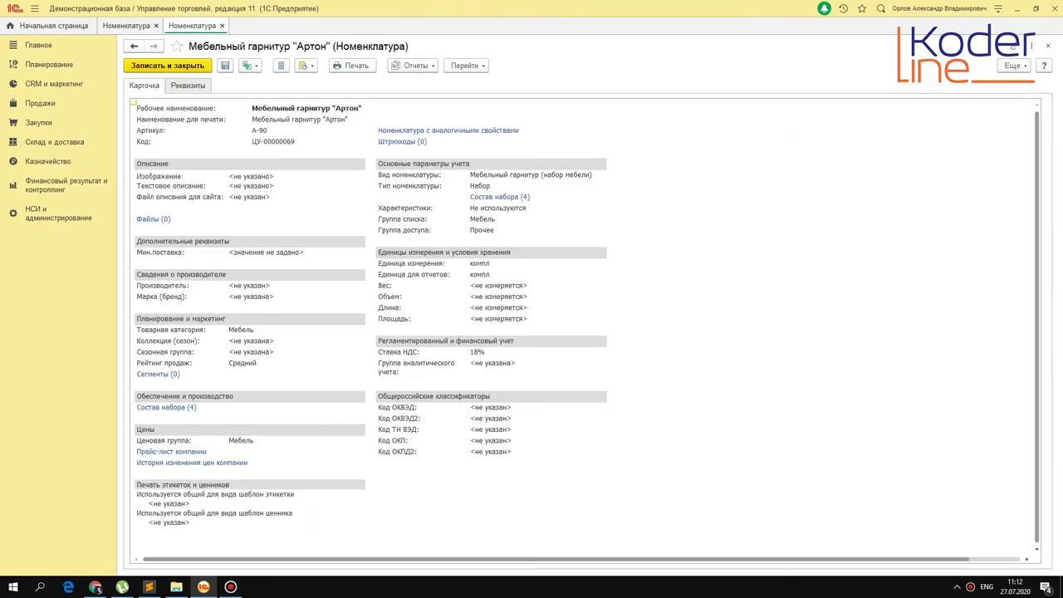
pyautogui.click(1013, 65)
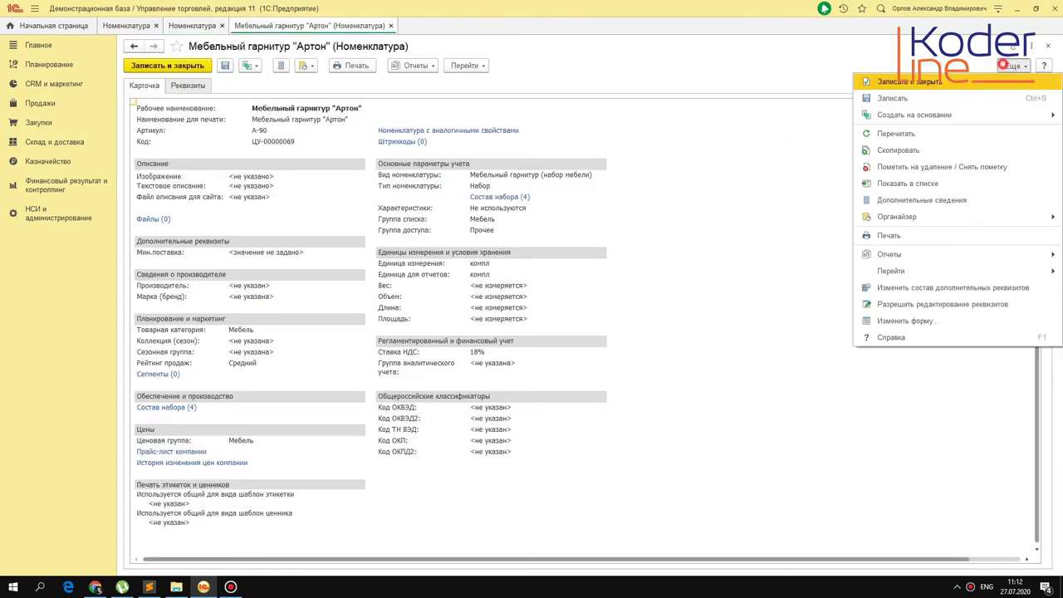
pyautogui.click(923, 307)
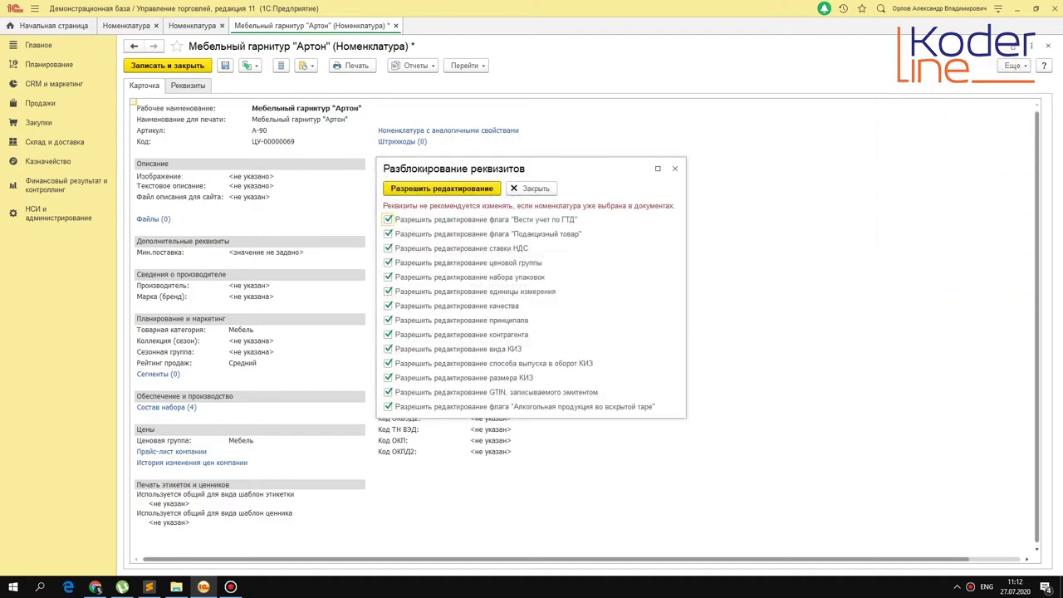
pyautogui.click(443, 189)
pyautogui.click(498, 174)
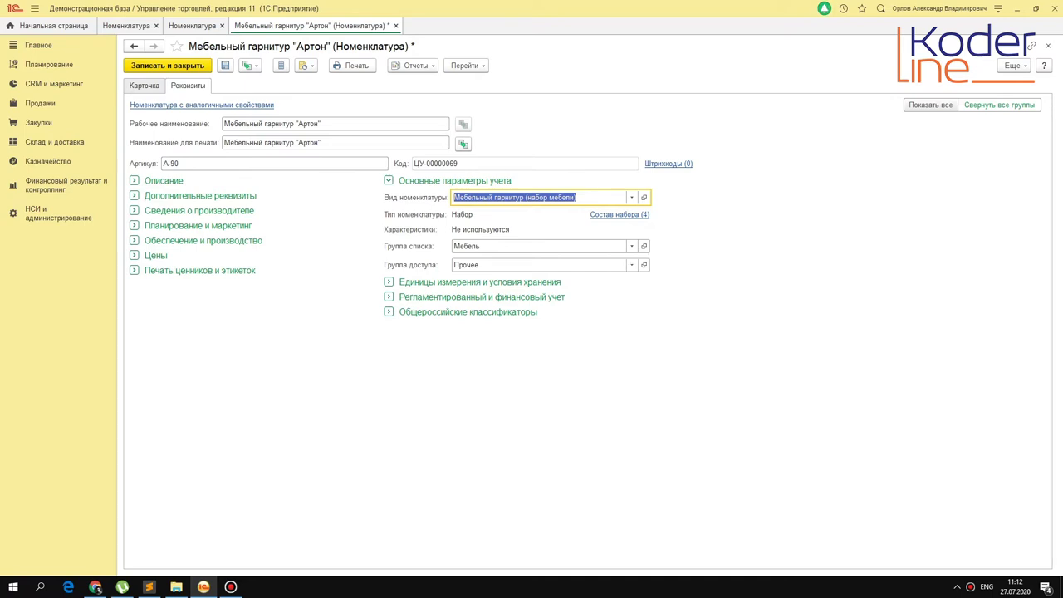
# Open the Состав набора of Мебельный гарнитур "Артон" and unlock its attributes for editing.
pyautogui.click(619, 214)
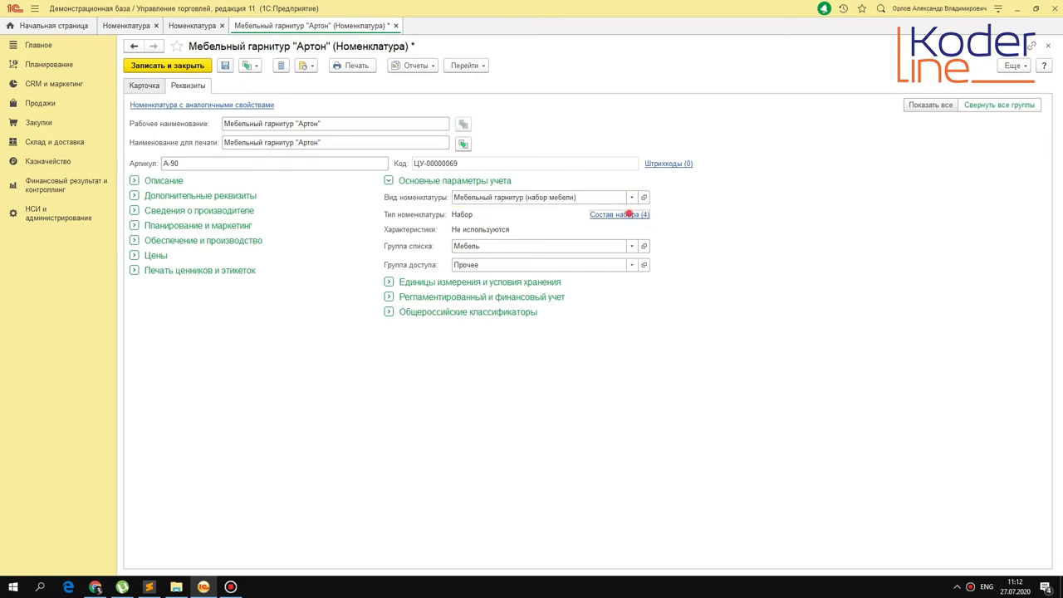
pyautogui.press('Return')
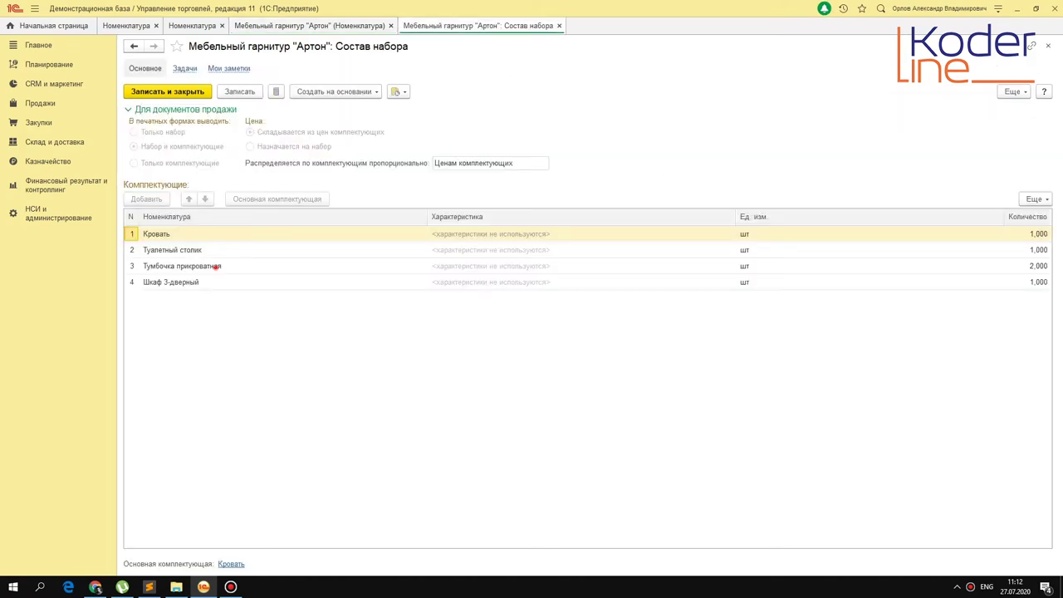
pyautogui.click(209, 266)
pyautogui.click(1012, 91)
pyautogui.click(963, 256)
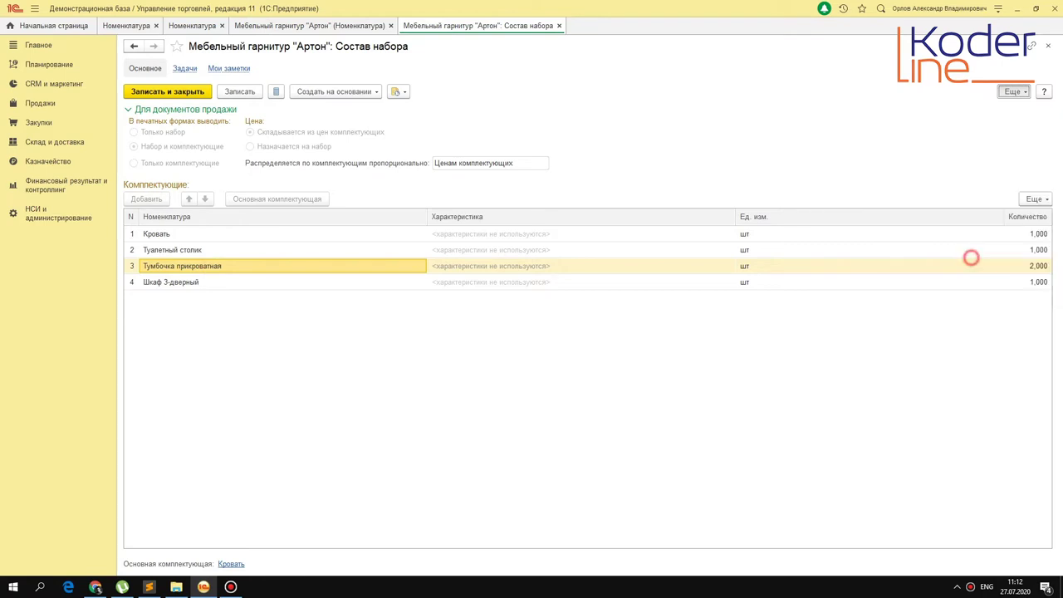
pyautogui.click(435, 340)
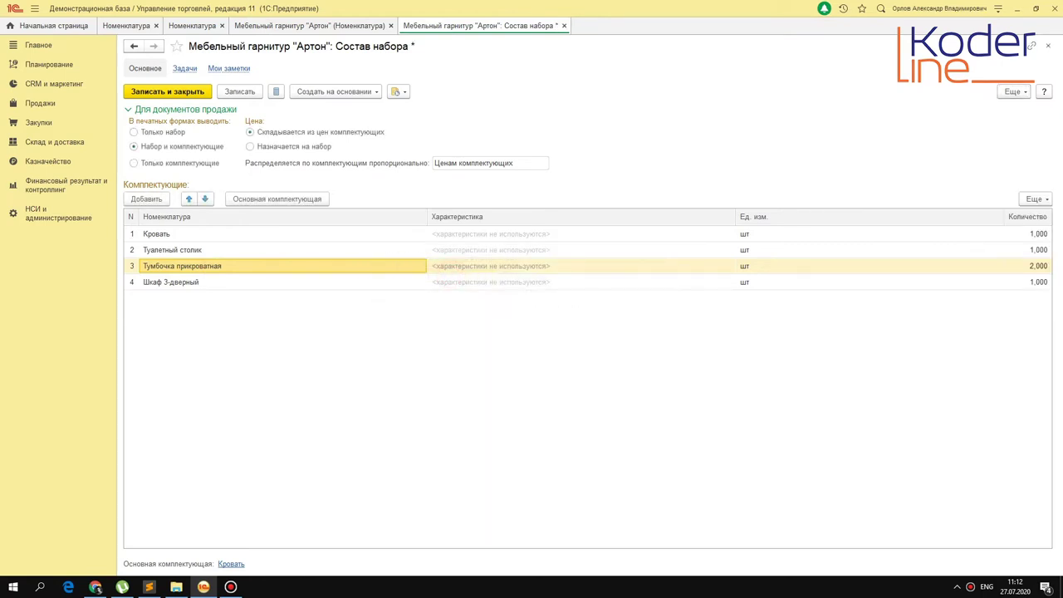
# Examine the set's components and the quantity specified for each of them.
pyautogui.click(184, 234)
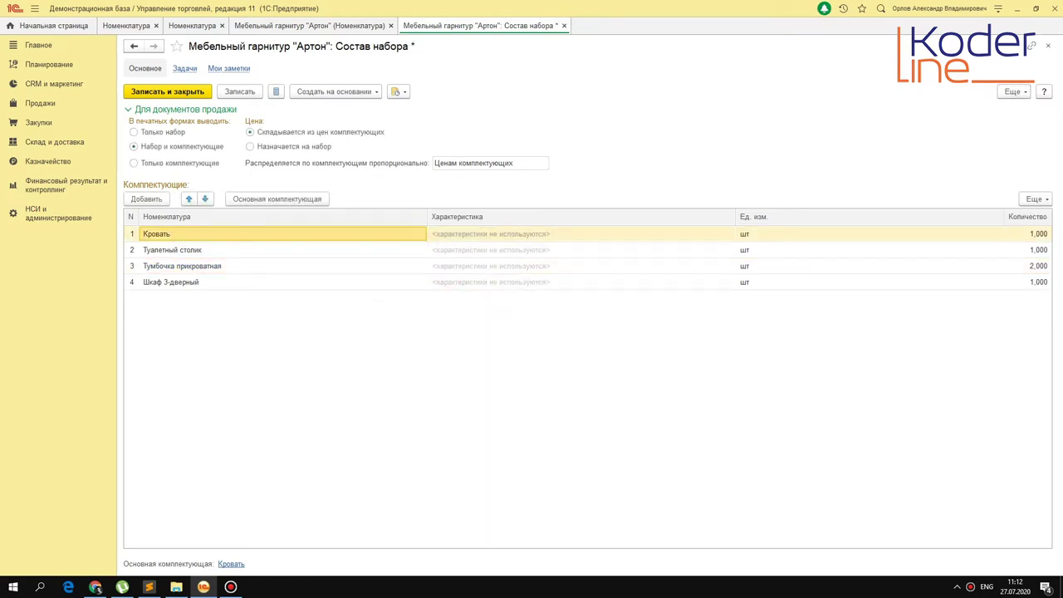
pyautogui.click(233, 249)
pyautogui.click(204, 266)
pyautogui.click(190, 281)
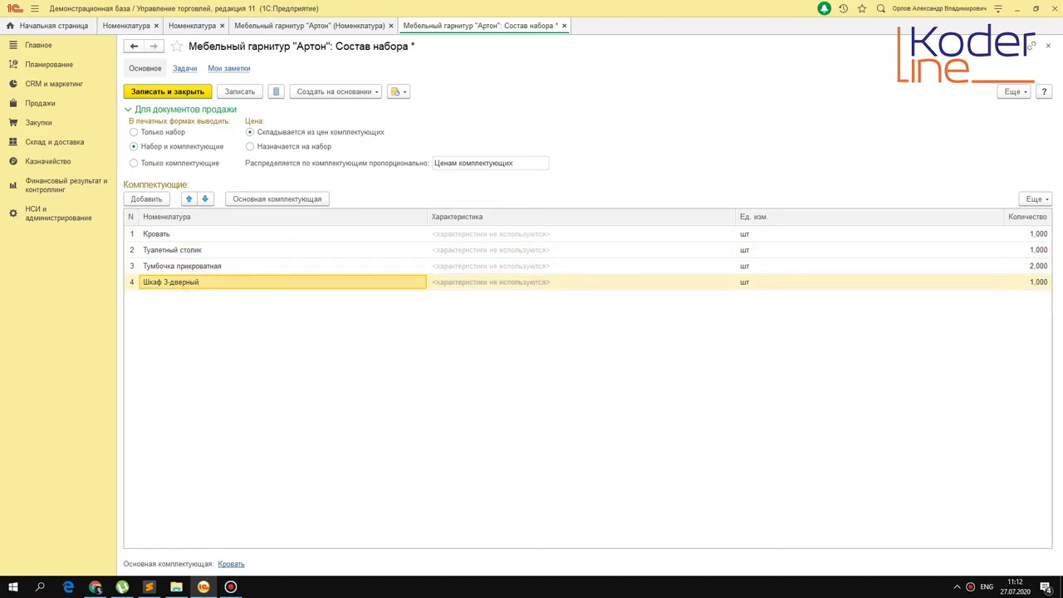
pyautogui.click(1026, 235)
pyautogui.click(1029, 251)
pyautogui.click(1027, 267)
pyautogui.click(1035, 283)
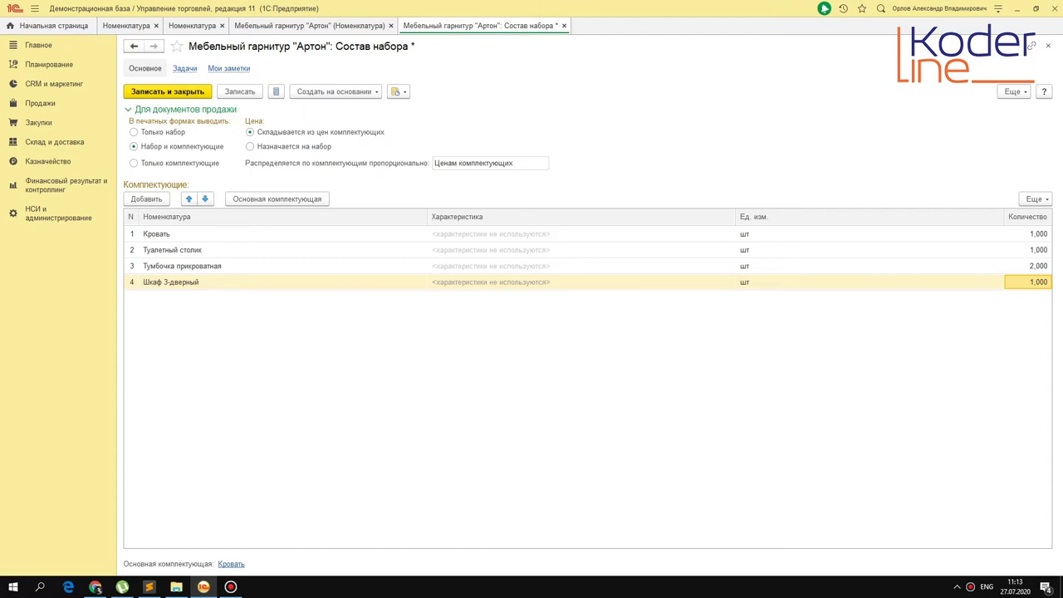
# Close the set composition without saving, then close the furniture set's card and the item list.
pyautogui.click(564, 26)
pyautogui.click(567, 316)
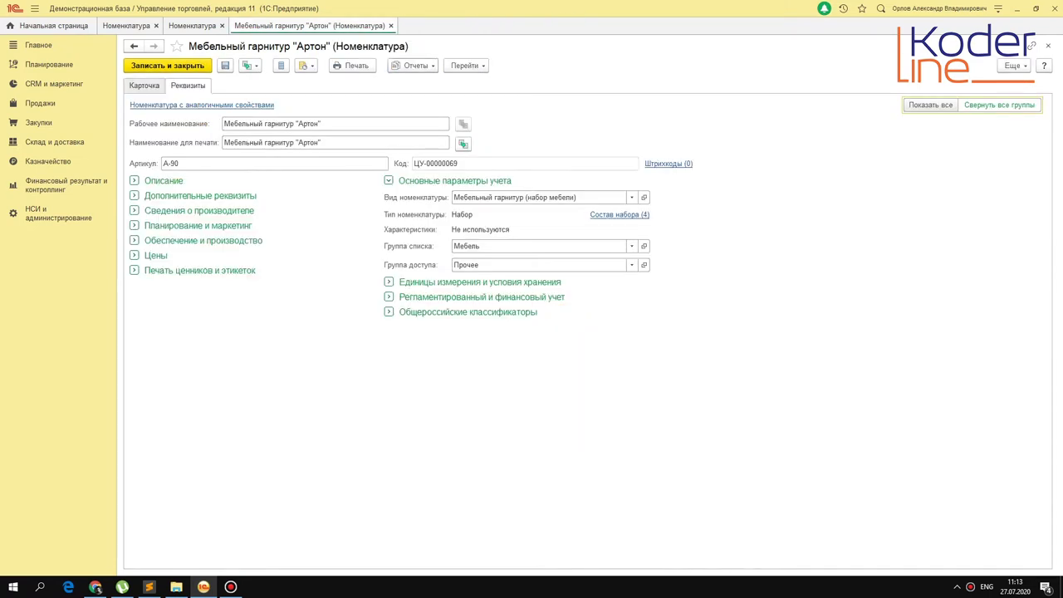
pyautogui.click(274, 112)
pyautogui.click(390, 25)
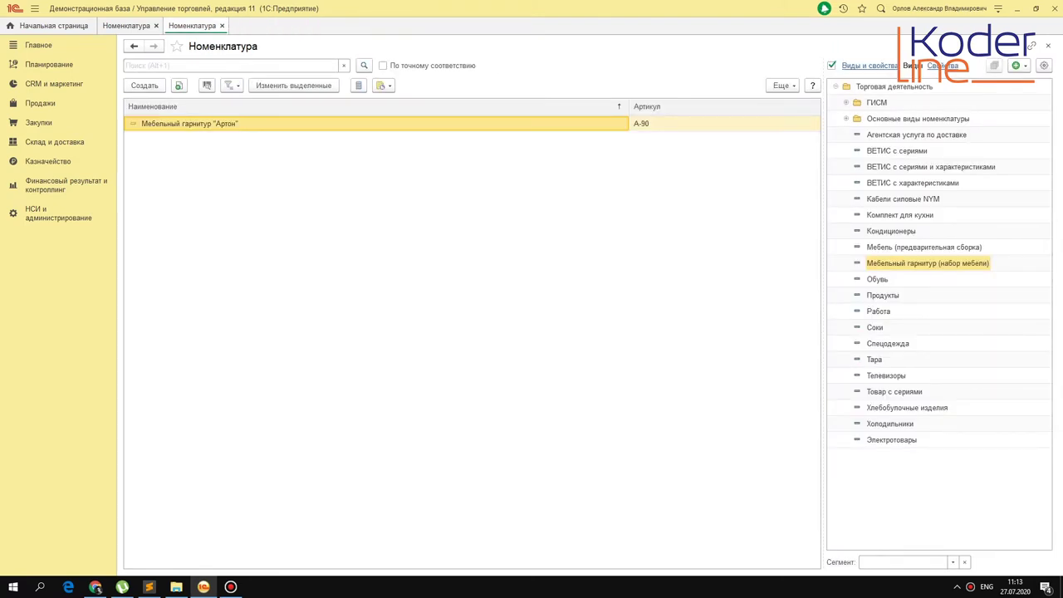
pyautogui.click(222, 26)
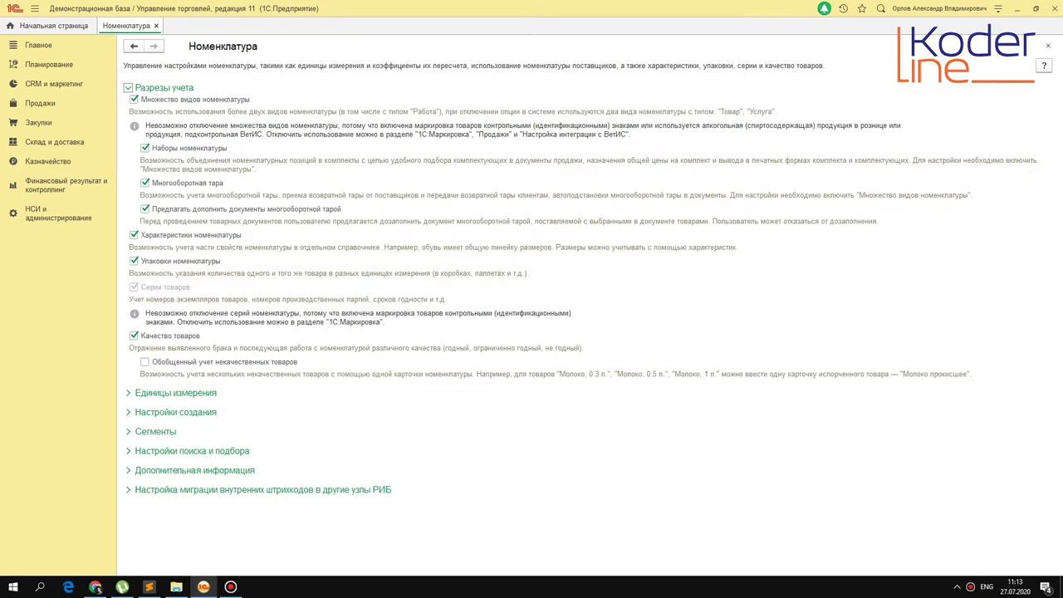
# Create a Реализация товаров и услуг document with the operation Реализация from the list of all sales documents.
pyautogui.click(40, 103)
pyautogui.click(212, 218)
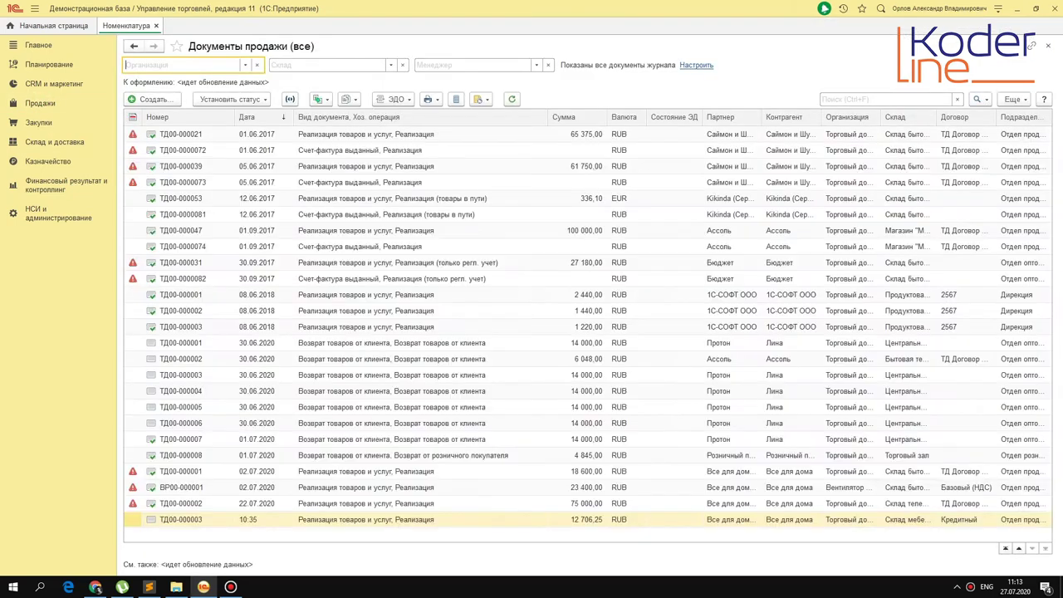
pyautogui.click(137, 99)
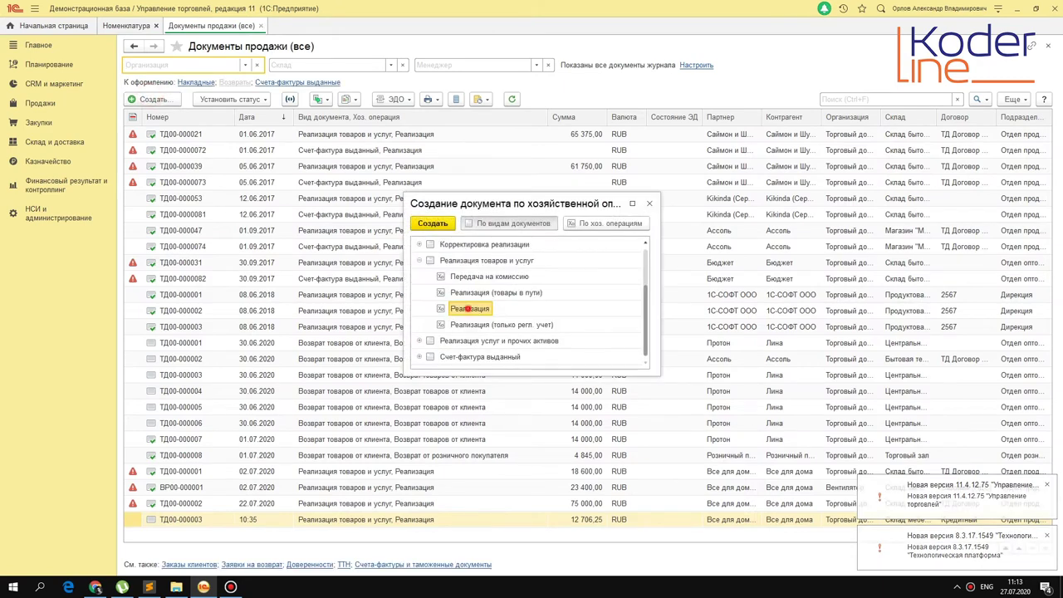
pyautogui.doubleClick(469, 308)
# Choose the contract ТД М-78 for the client Все для дома Магазин in the new sales document.
pyautogui.click(249, 190)
pyautogui.press('Escape')
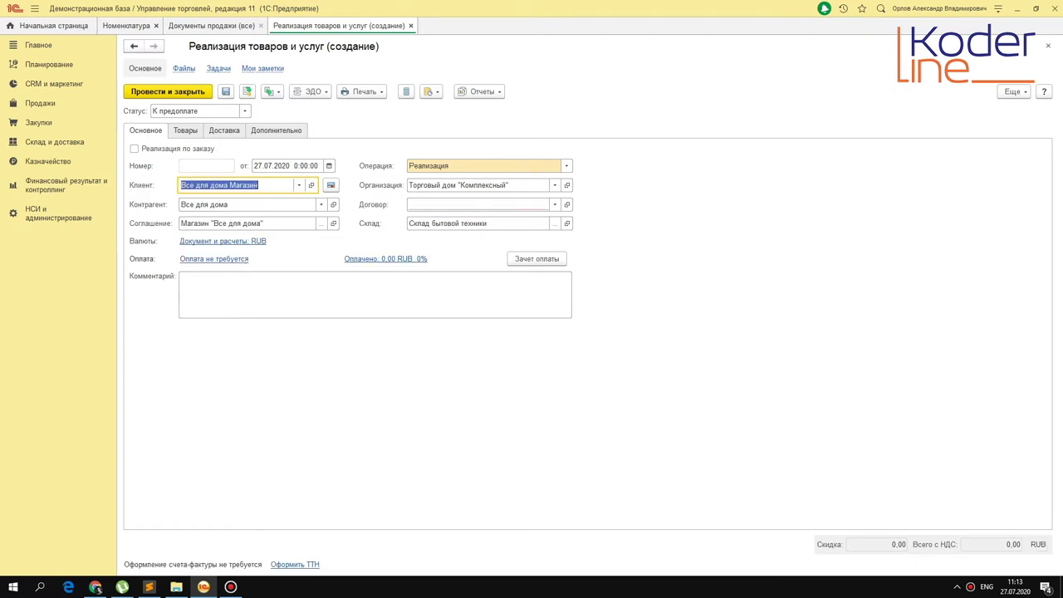
pyautogui.click(432, 208)
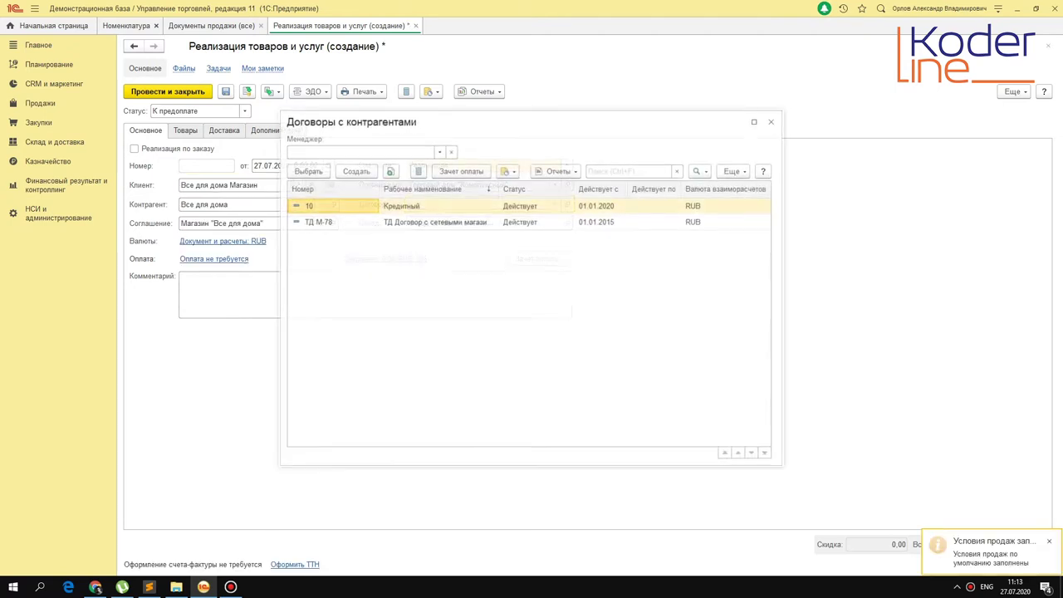
pyautogui.click(331, 222)
pyautogui.doubleClick(403, 220)
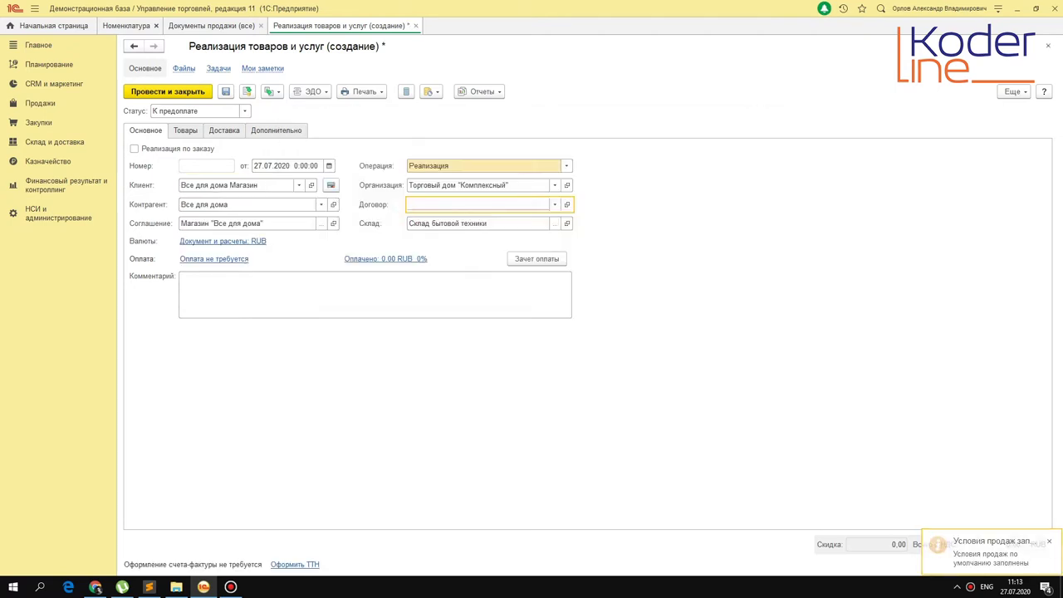
# Choose Склад мебели as the warehouse of the sales document and set its status to Реализовано.
pyautogui.press('Tab')
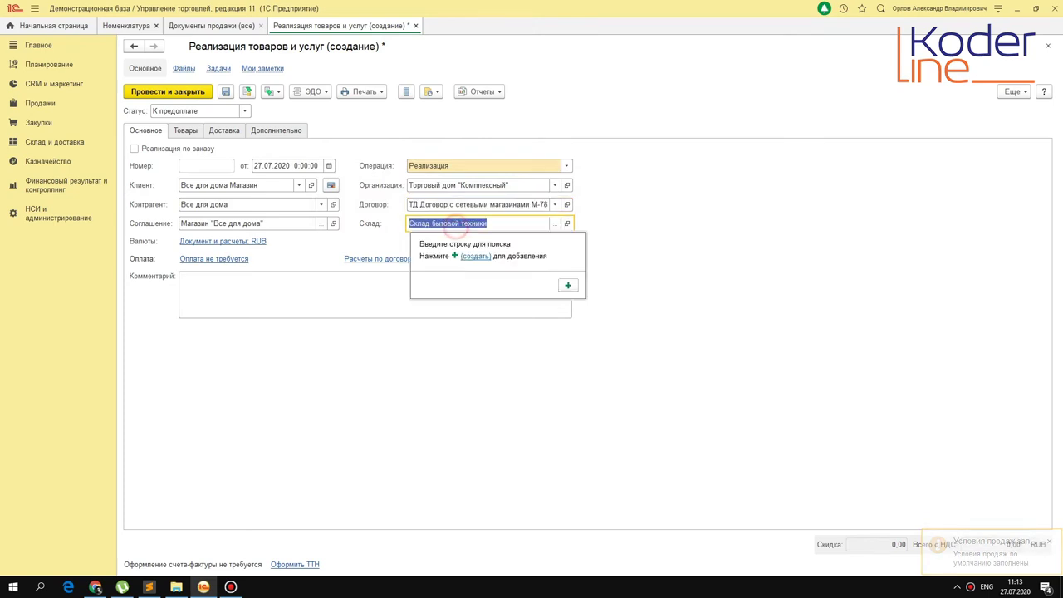
pyautogui.press('F4')
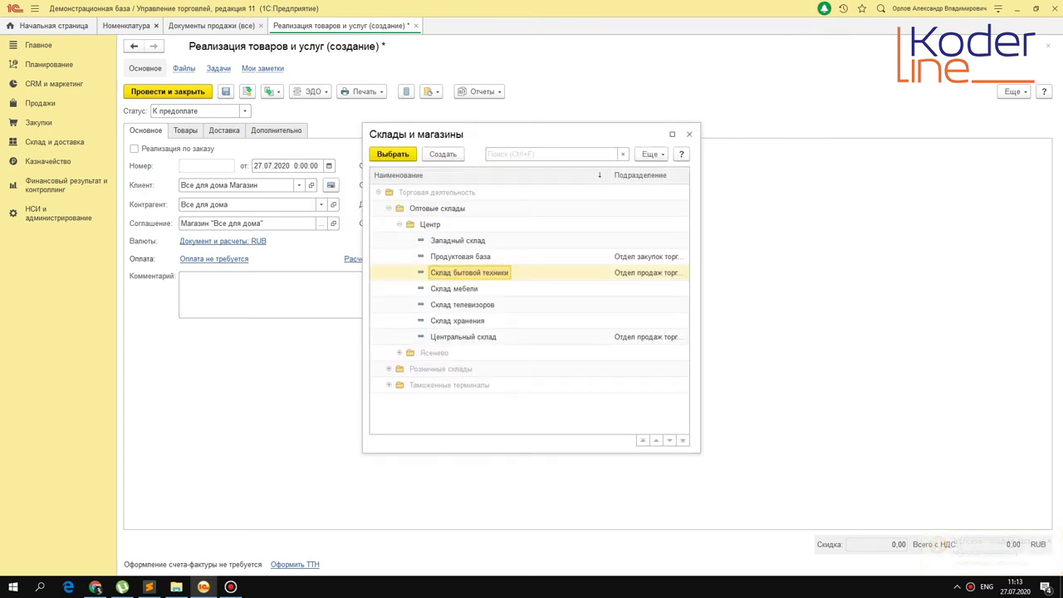
pyautogui.doubleClick(458, 288)
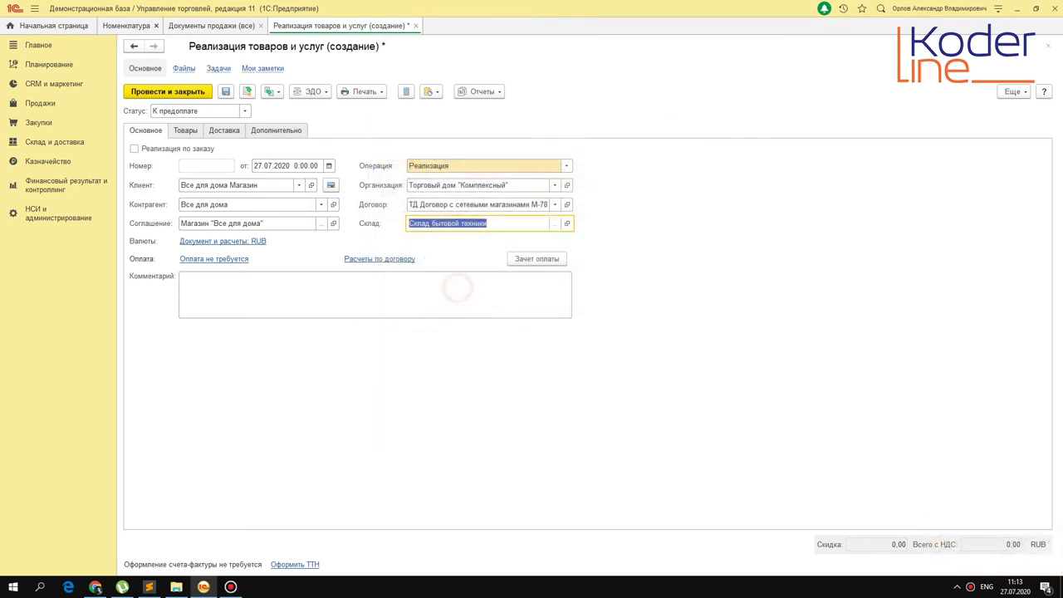
pyautogui.click(244, 111)
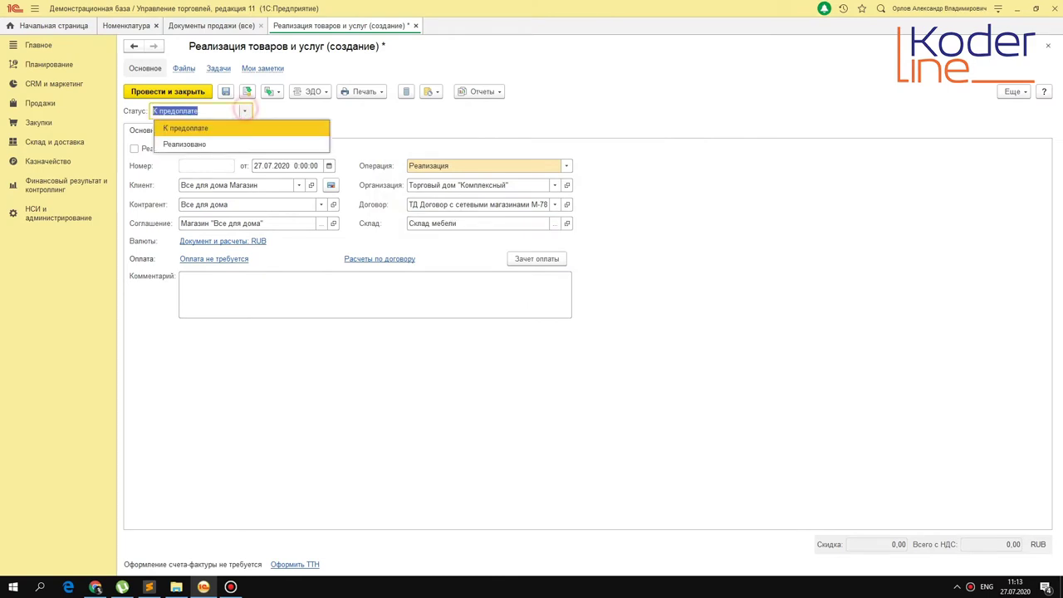
pyautogui.click(193, 142)
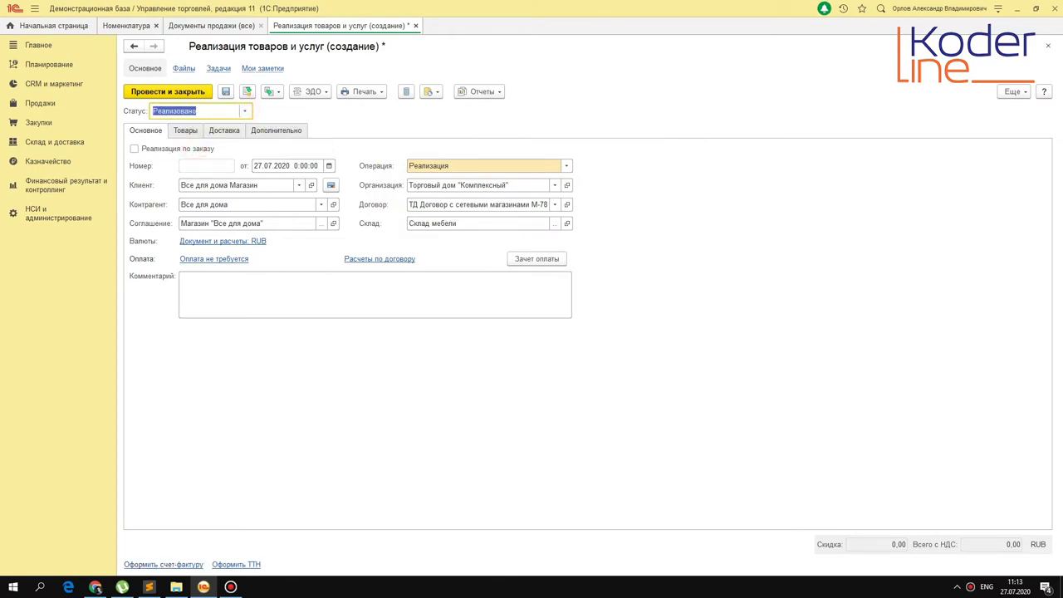
# Start picking goods for the document, clear the segment filter and show items of the kind Мебельный гарнитур (набор мебели).
pyautogui.click(185, 130)
pyautogui.click(471, 150)
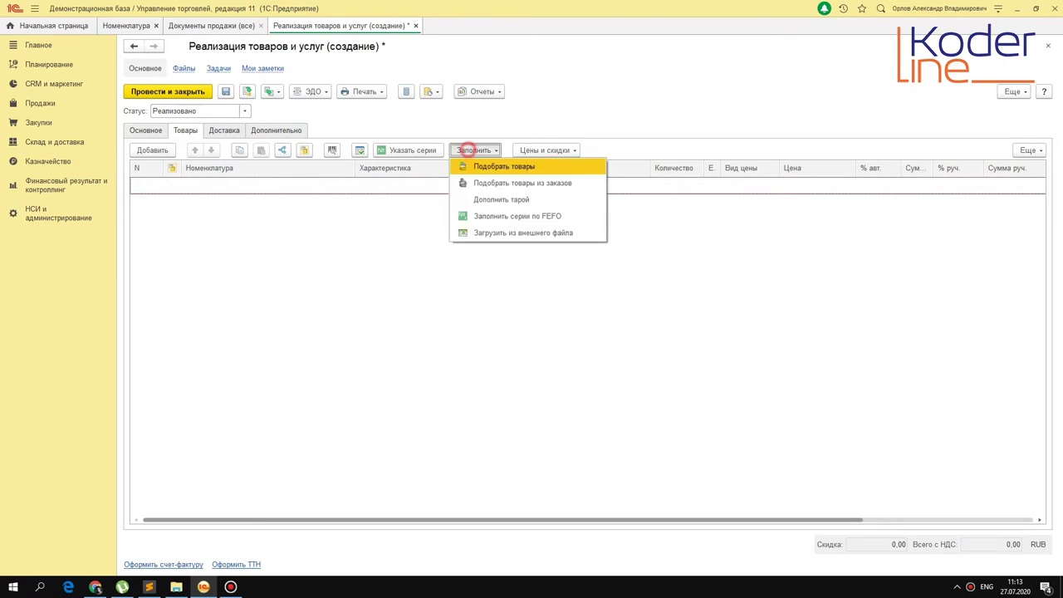
pyautogui.click(504, 166)
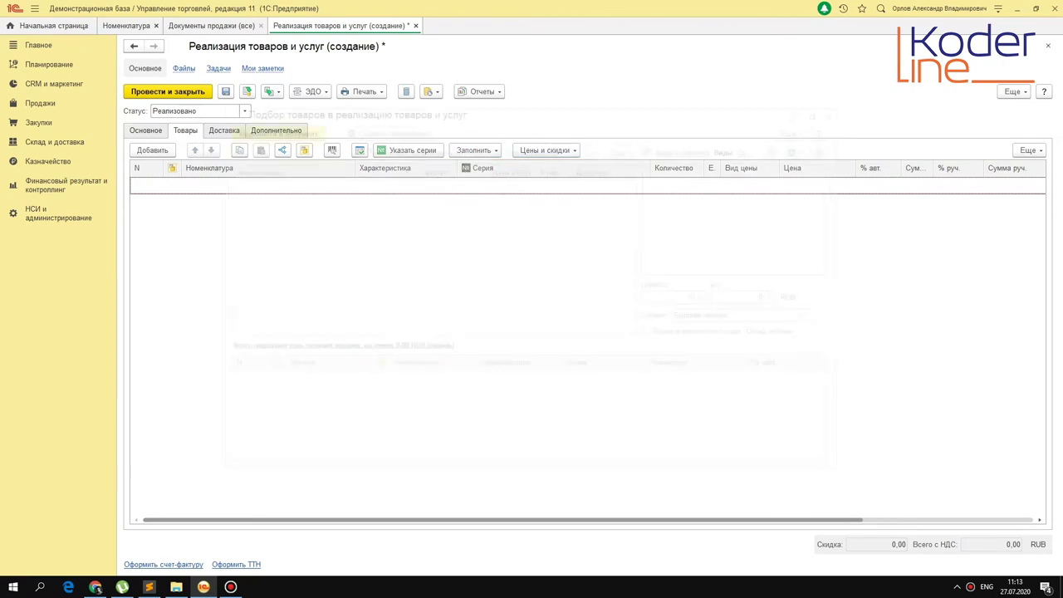
pyautogui.click(821, 319)
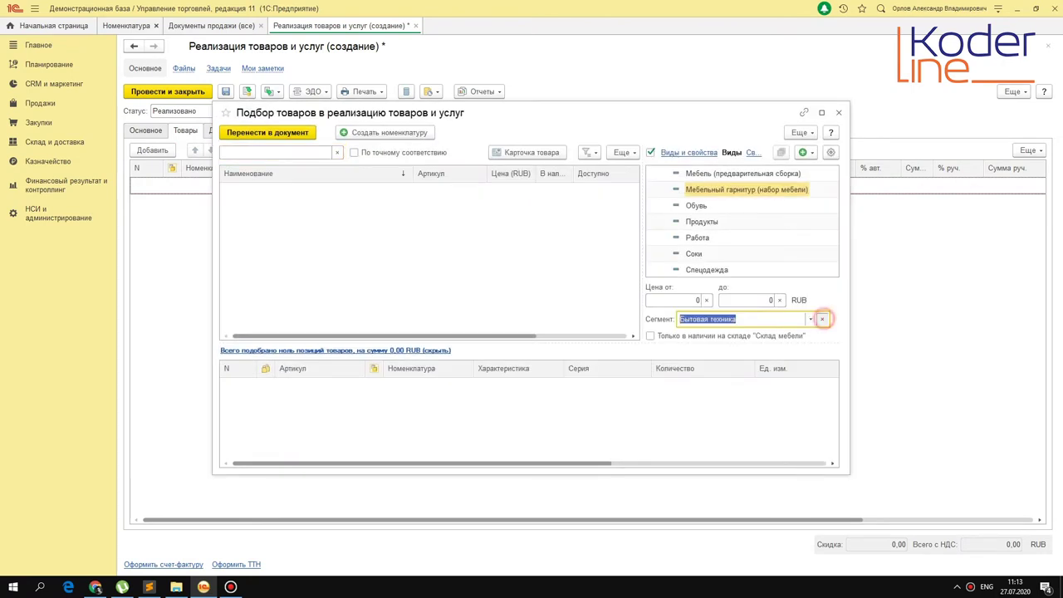
pyautogui.click(755, 192)
pyautogui.click(304, 187)
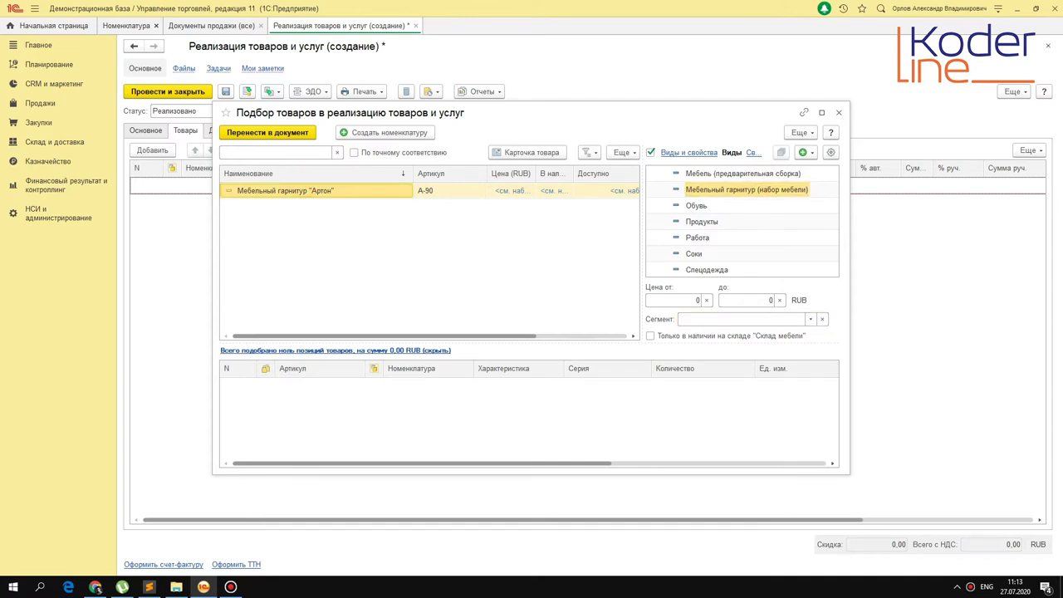
# Review the composition of the set Мебельный гарнитур "Артон" and add one set to the picked goods.
pyautogui.doubleClick(386, 190)
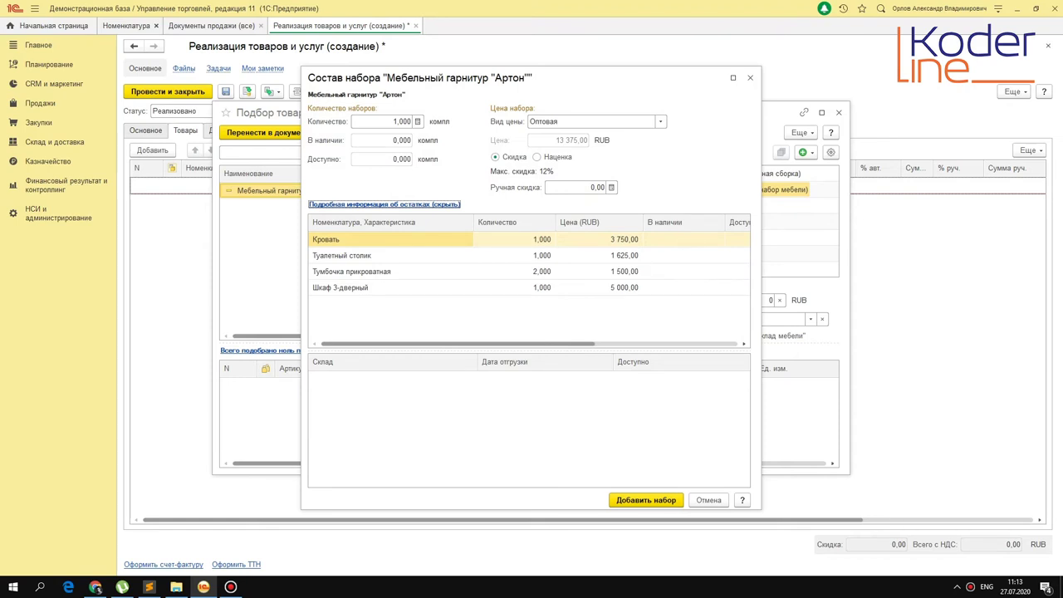
pyautogui.click(749, 77)
pyautogui.click(350, 186)
pyautogui.click(349, 186)
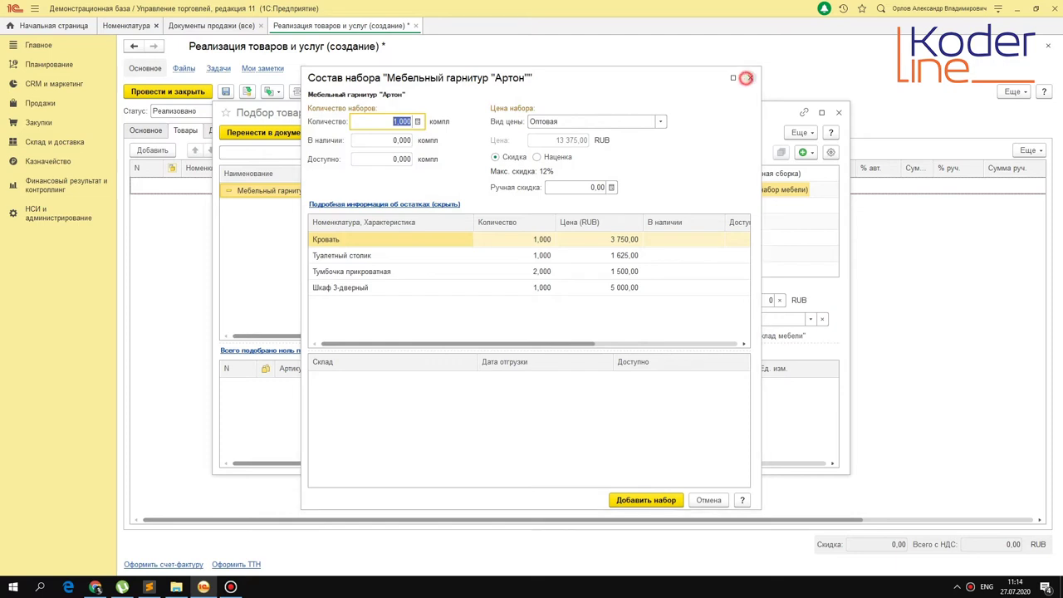
pyautogui.click(750, 77)
pyautogui.click(346, 191)
pyautogui.click(312, 190)
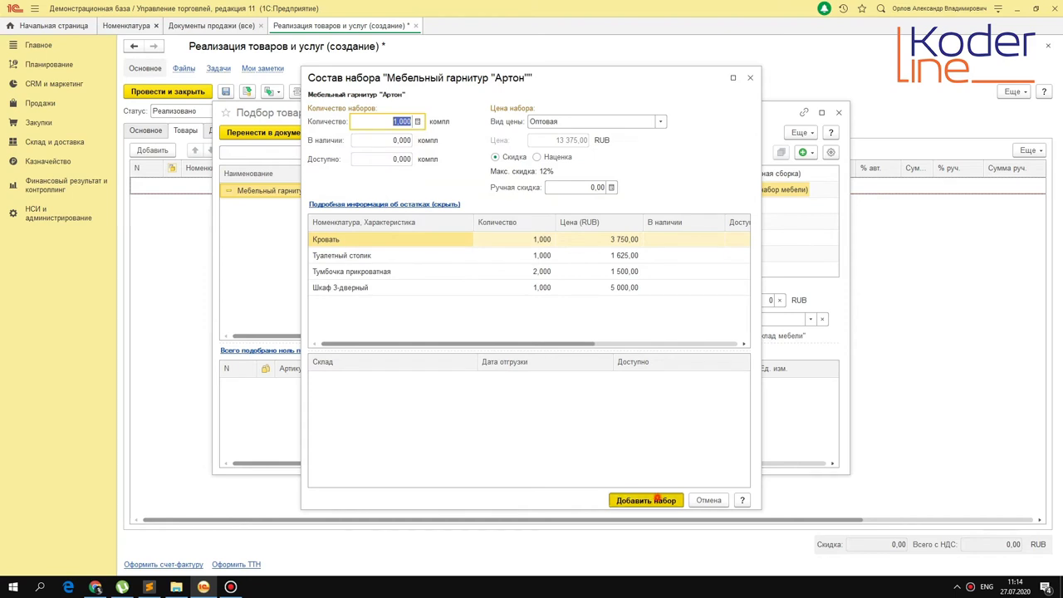
pyautogui.click(656, 499)
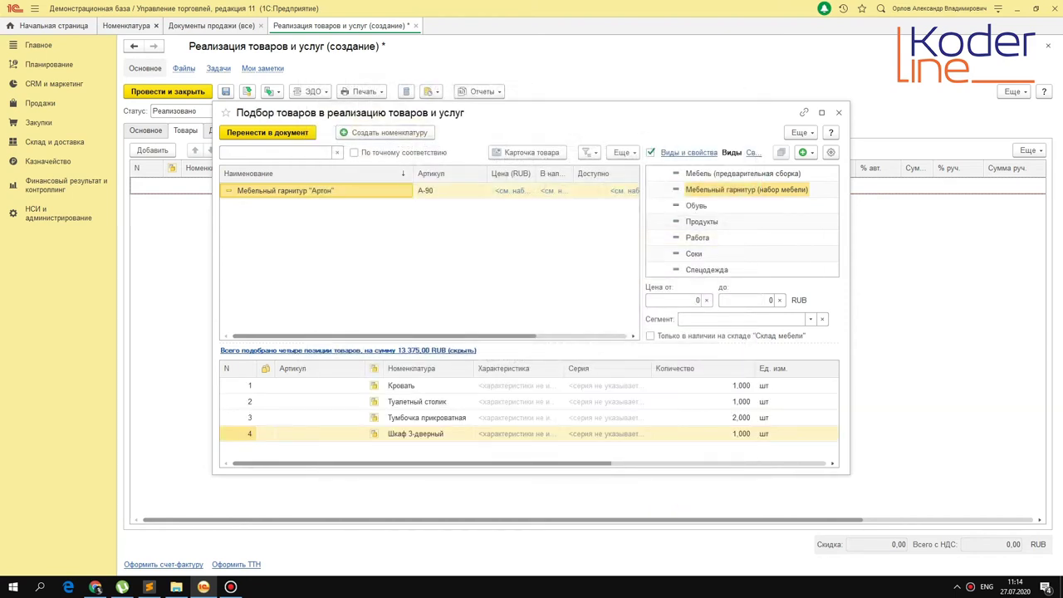
# Check the picked set components from Кровать to Шкаф 3-дверный and transfer them to the document.
pyautogui.click(419, 385)
pyautogui.click(419, 433)
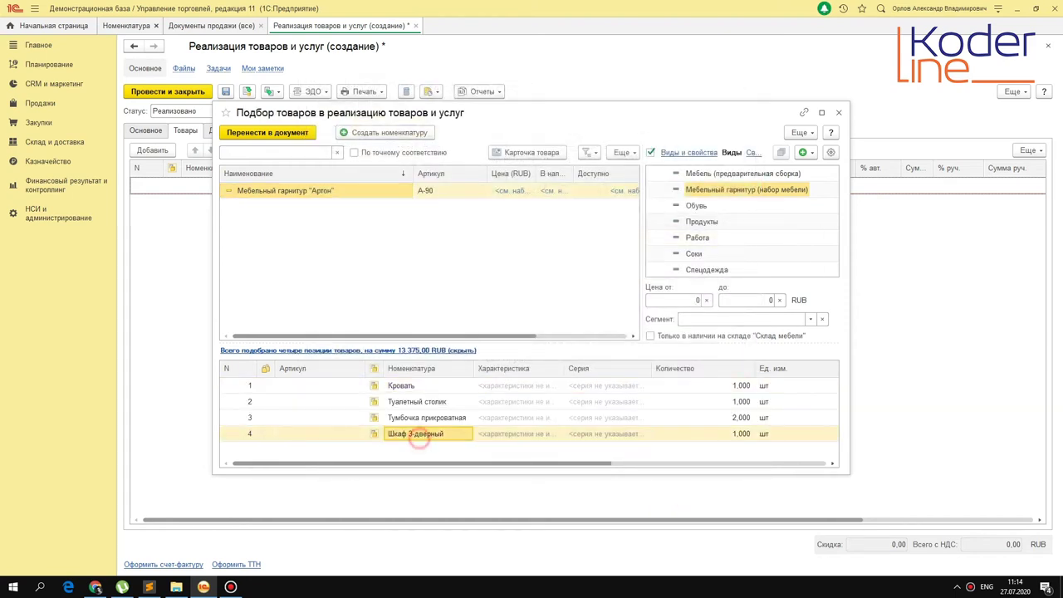
pyautogui.click(267, 132)
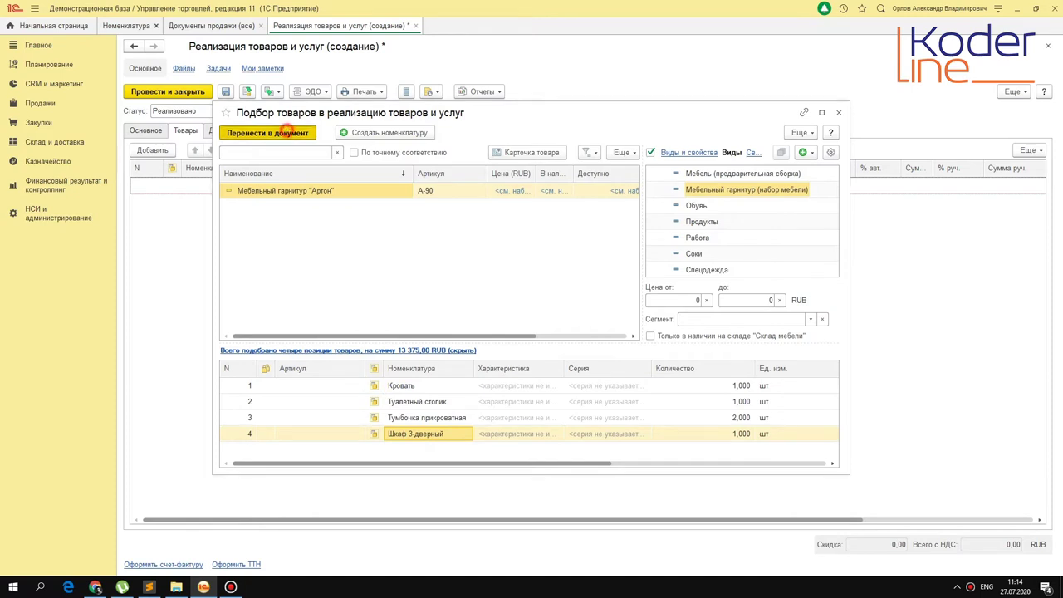
# Add Телевизор LG to the document's goods as a separate line with a quantity of 1.
pyautogui.click(152, 150)
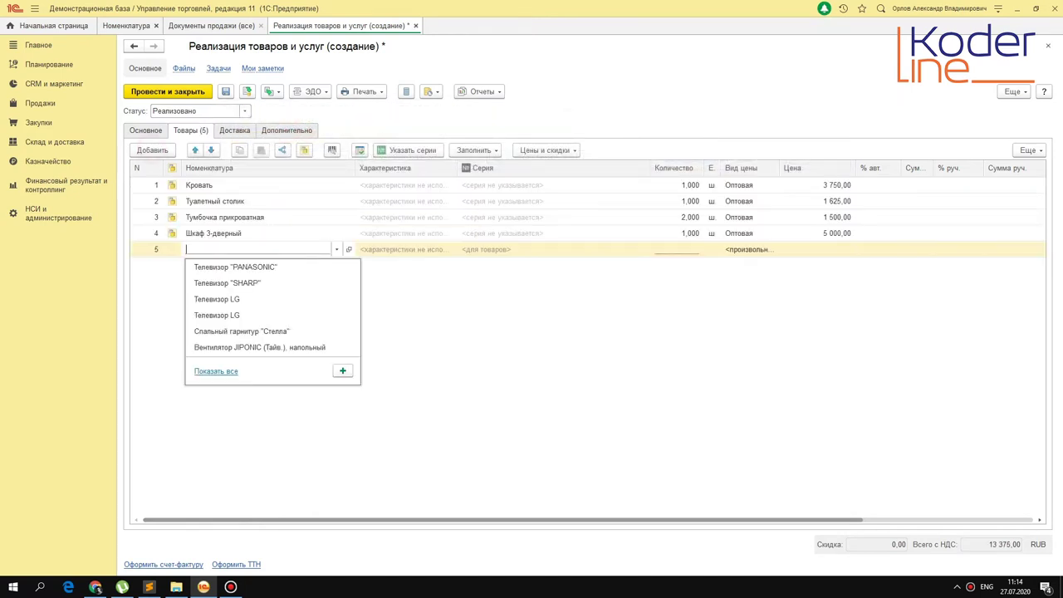
pyautogui.click(216, 371)
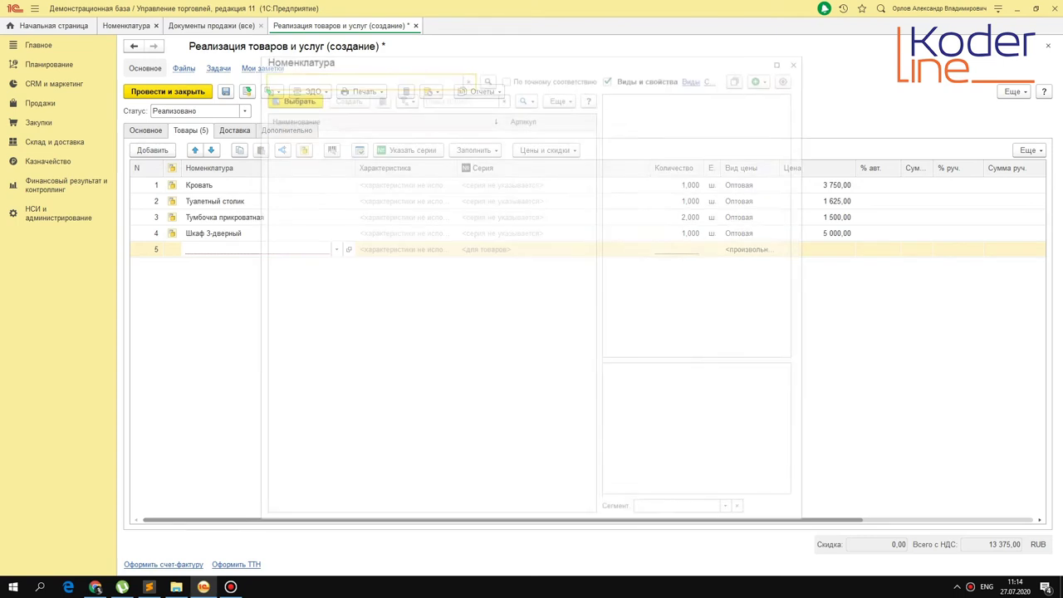
pyautogui.doubleClick(351, 204)
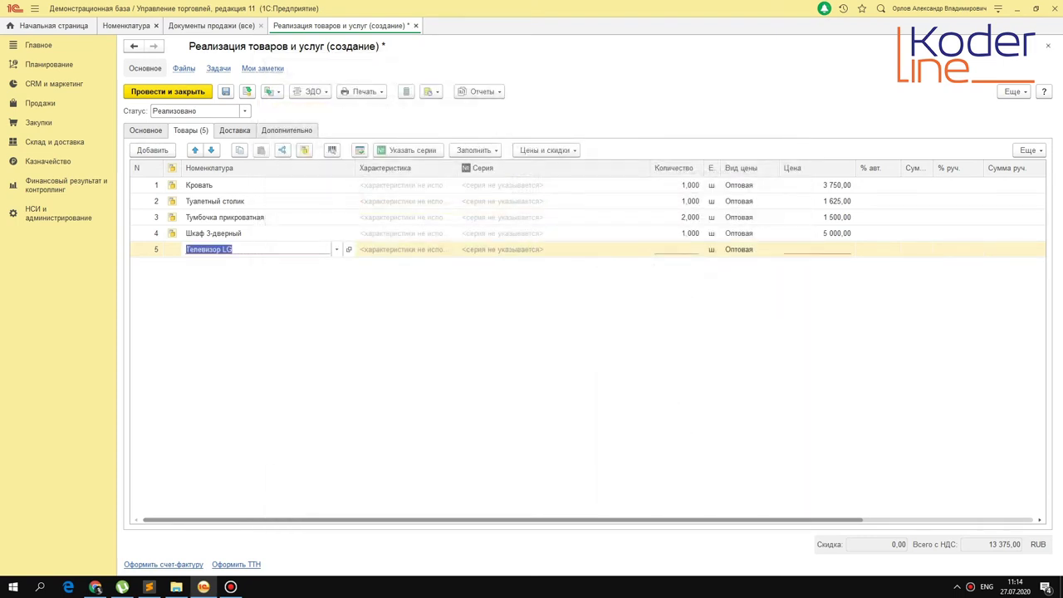
pyautogui.click(686, 248)
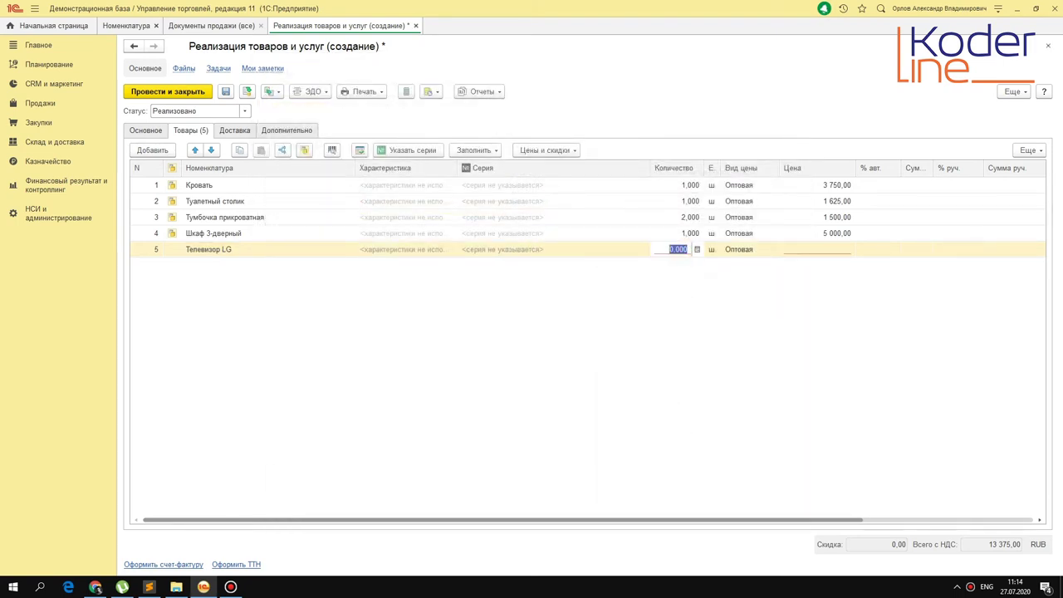
pyautogui.write('1')
# Set the price type of the Телевизор LG line to произвольная and its price to 25 000.
pyautogui.click(822, 253)
pyautogui.click(749, 247)
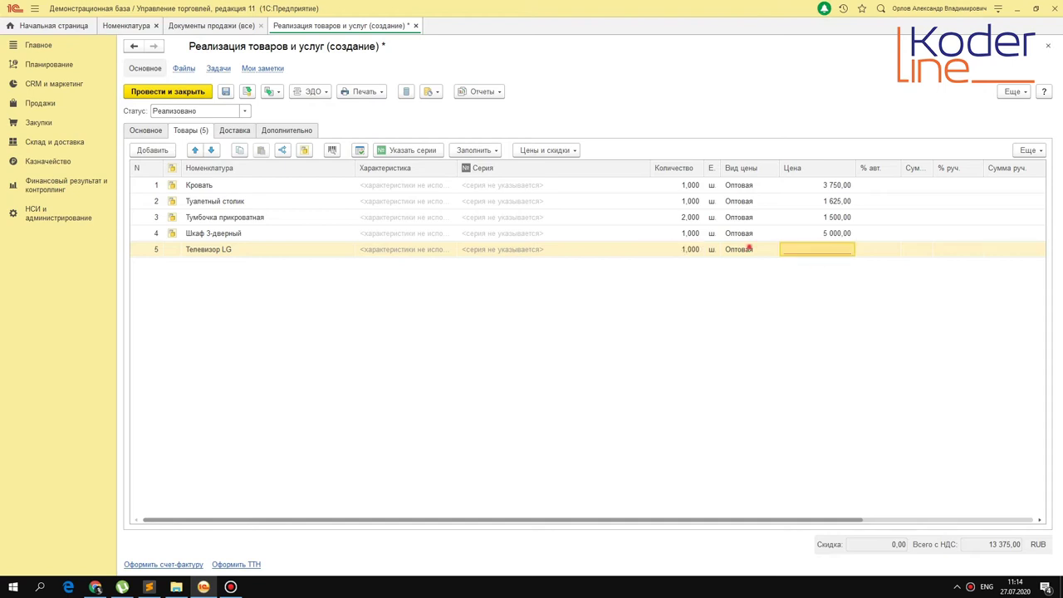
pyautogui.click(758, 396)
pyautogui.click(825, 250)
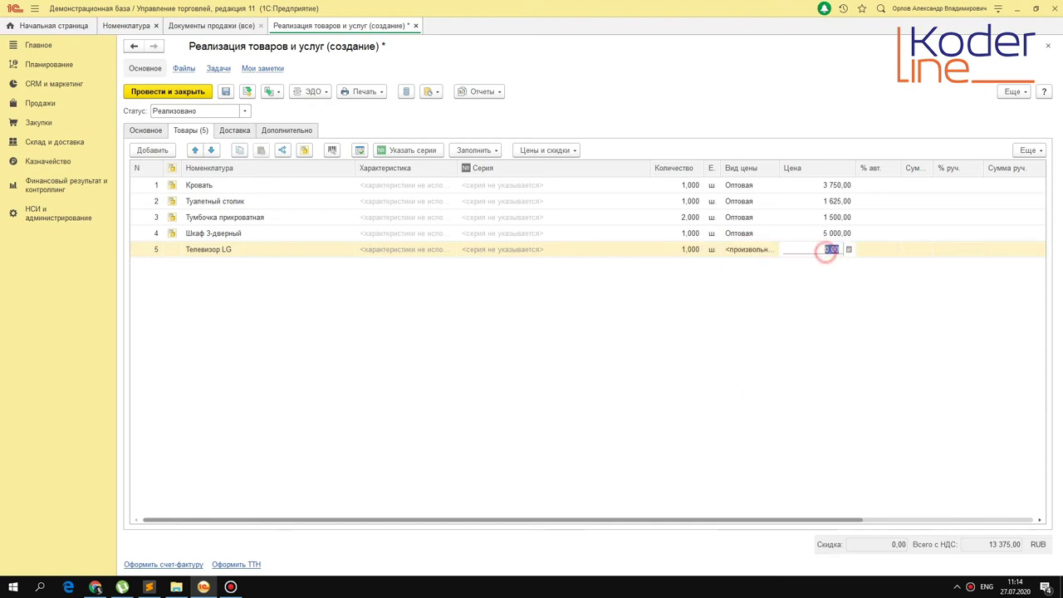
pyautogui.write('25')
pyautogui.press('Return')
pyautogui.click(504, 332)
# Examine which goods lines carry the set marker, comparing the furniture components with the separate Телевизор LG line.
pyautogui.click(145, 130)
pyautogui.click(190, 130)
pyautogui.click(204, 184)
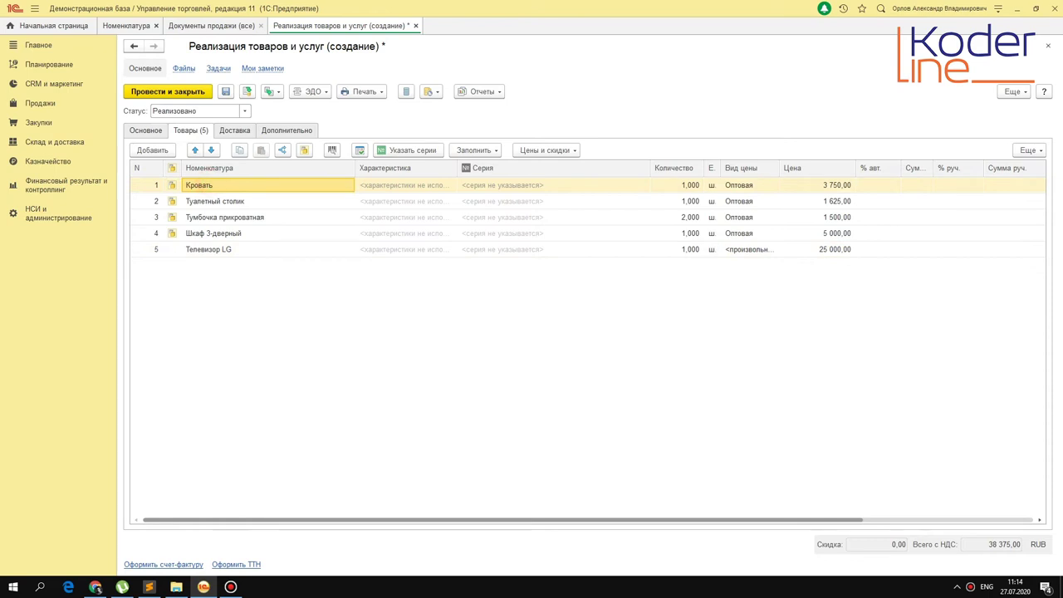
pyautogui.click(203, 228)
pyautogui.hotkey('shift', 'Up')
pyautogui.hotkey('shift', 'Up')
pyautogui.hotkey('shift', 'Up')
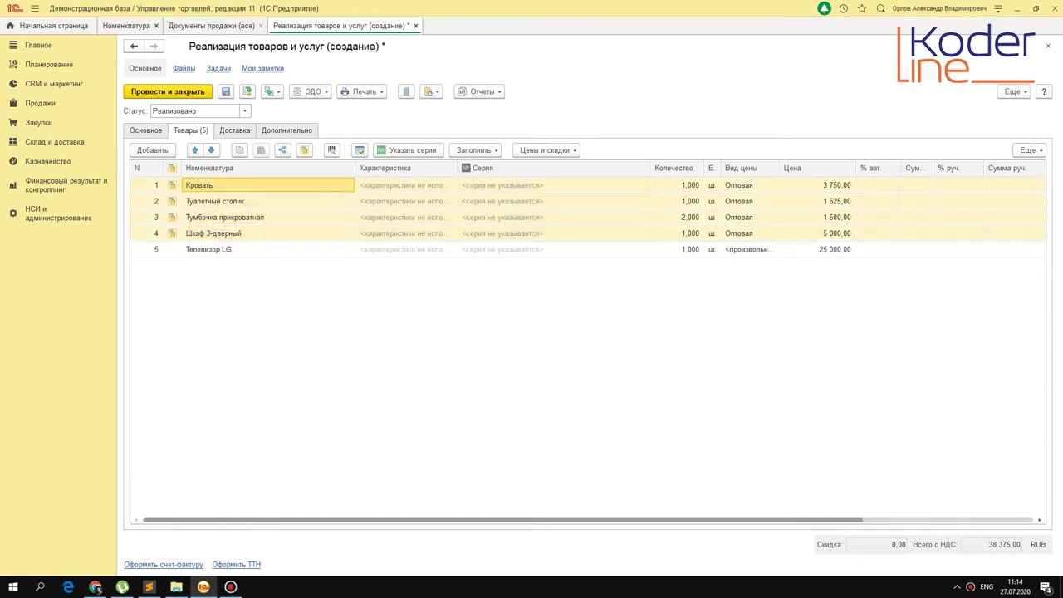
pyautogui.click(172, 234)
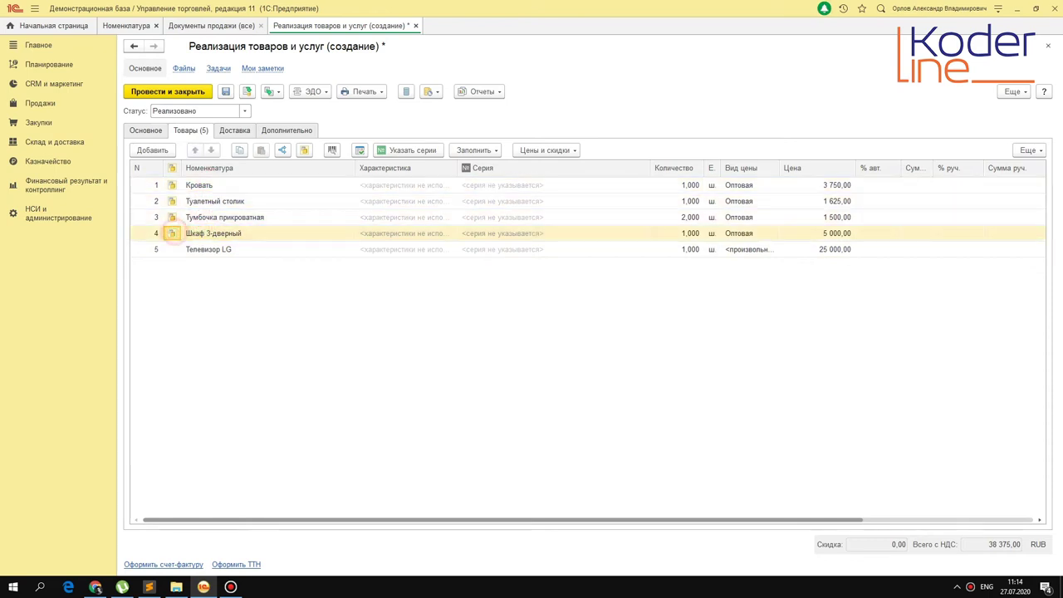
pyautogui.press('Up')
pyautogui.press('Up')
pyautogui.press('Up')
pyautogui.press('Down')
pyautogui.press('Down')
pyautogui.click(172, 249)
pyautogui.click(249, 251)
# Try to post the sales document, review the messages about its goods and close them.
pyautogui.click(246, 91)
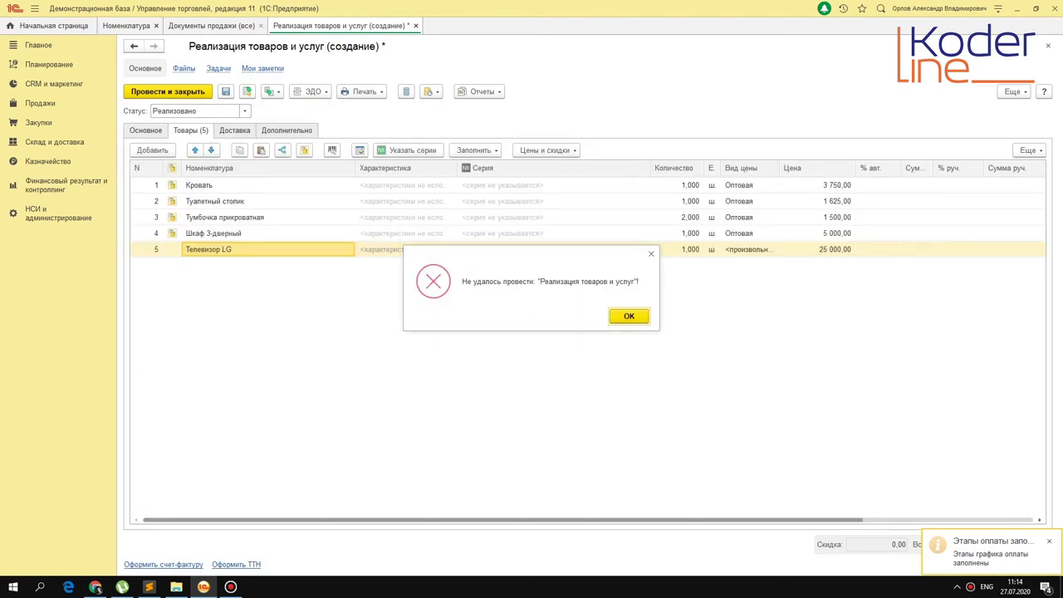
pyautogui.press('Return')
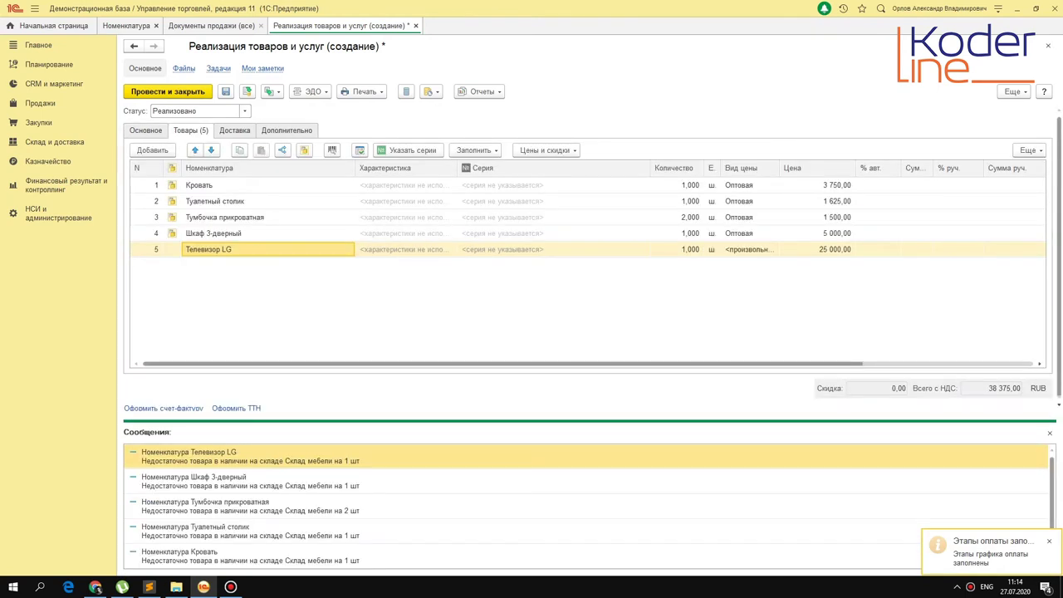
pyautogui.click(315, 479)
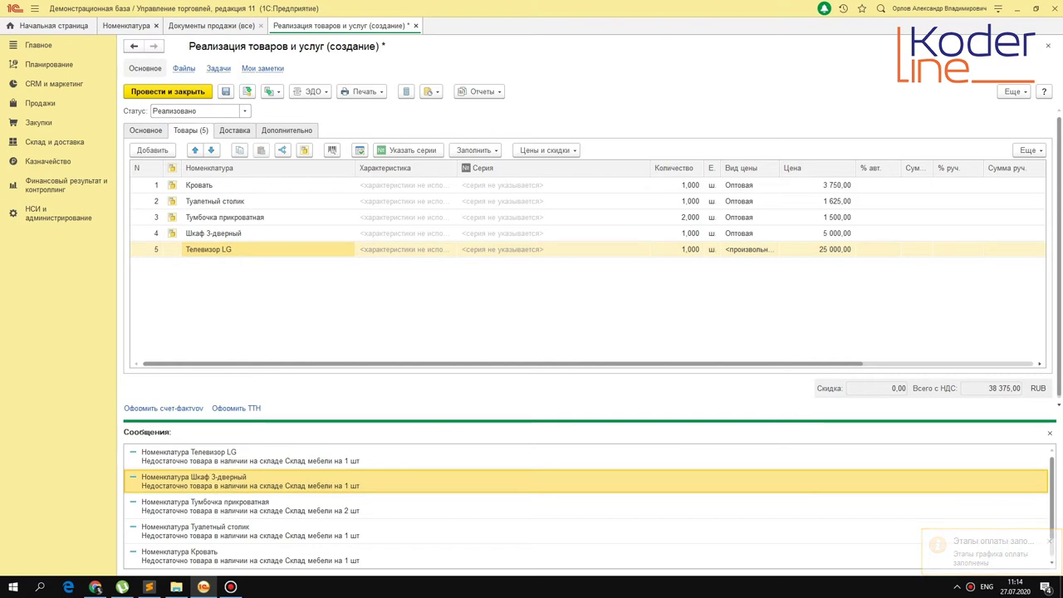
pyautogui.click(1050, 432)
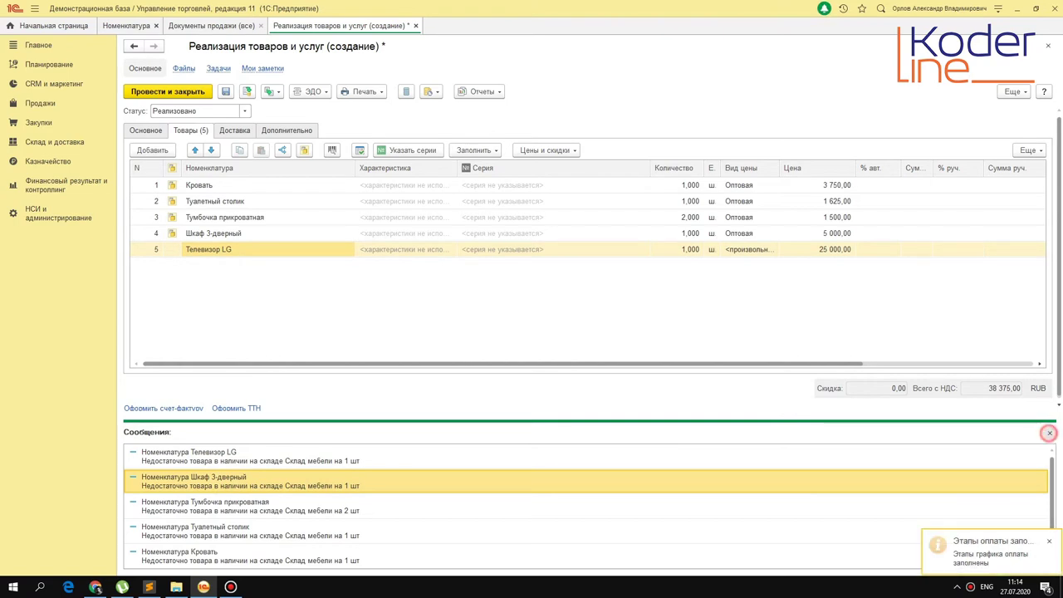
# Turn off Контролировать обеспечение in the card of the warehouse Склад мебели and save the card.
pyautogui.click(145, 131)
pyautogui.click(566, 223)
pyautogui.click(785, 279)
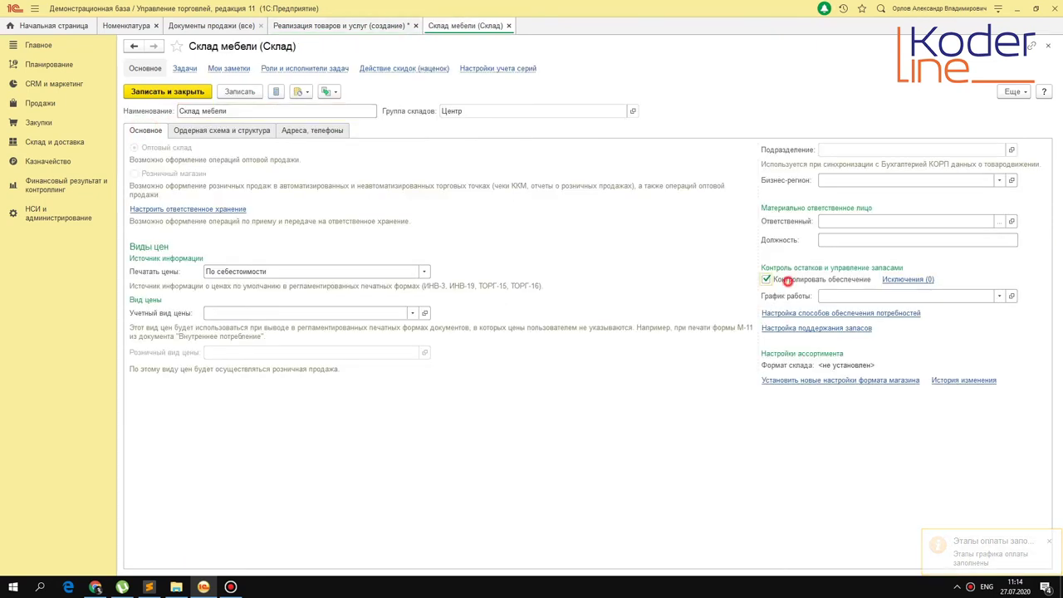
pyautogui.click(239, 91)
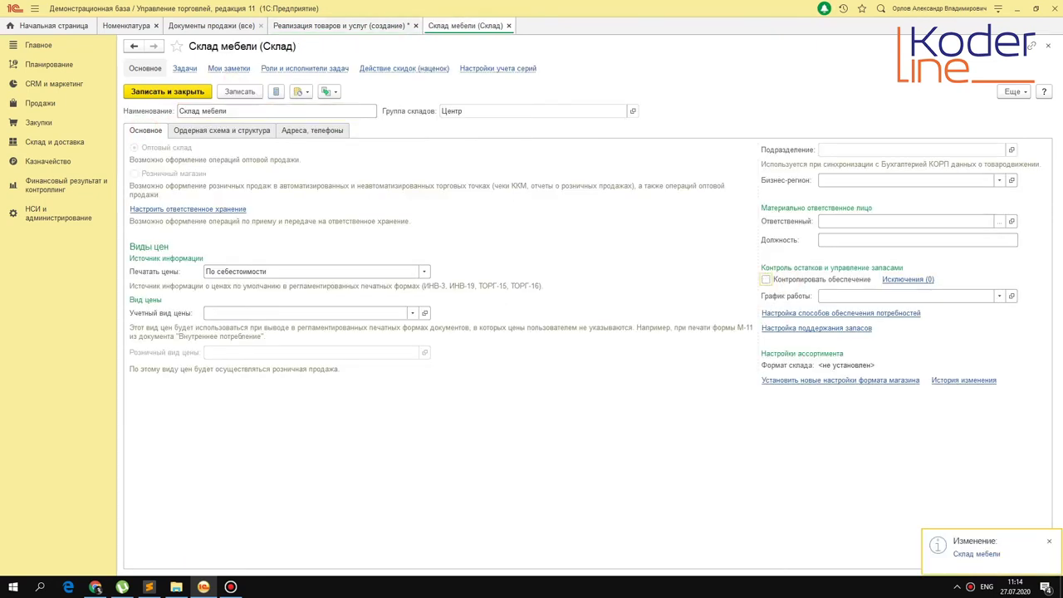
# Return to the sales document, post it and go back to its list of goods.
pyautogui.click(336, 26)
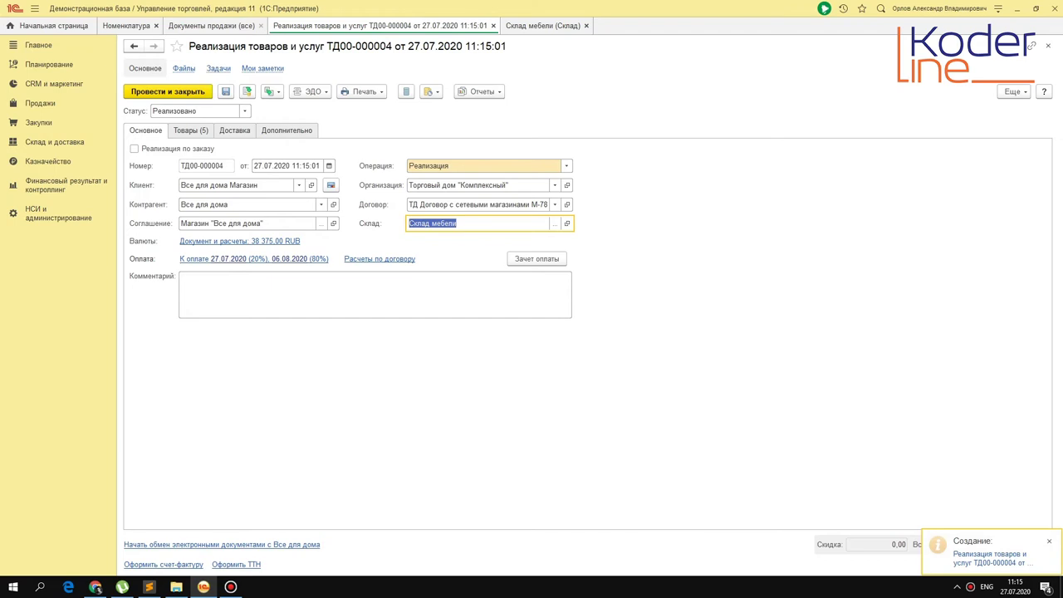
pyautogui.click(190, 131)
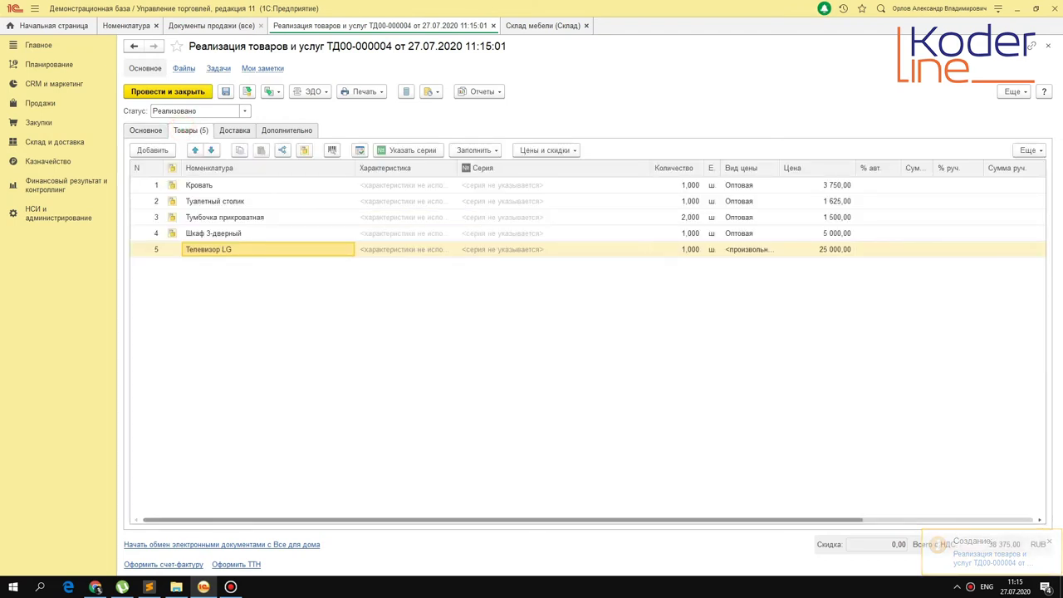
pyautogui.click(316, 200)
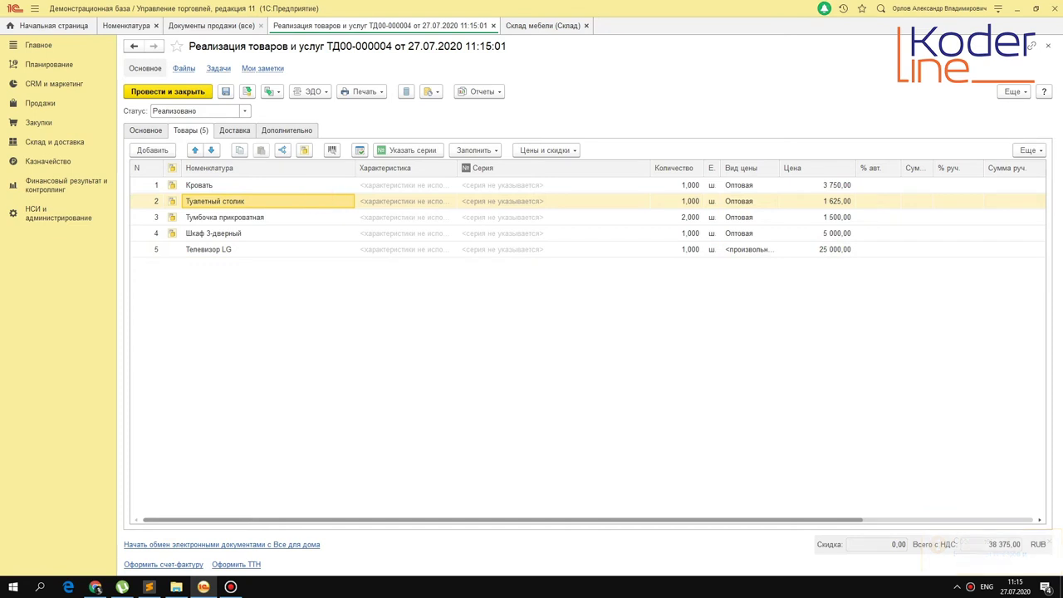
# Generate the Расходная накладная print form for the posted sales document.
pyautogui.click(361, 91)
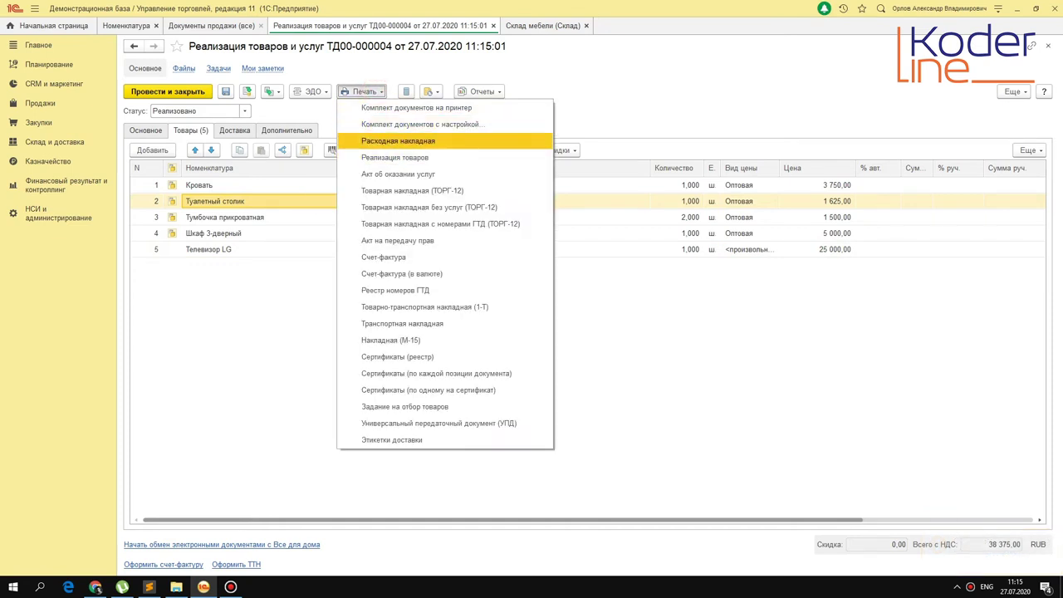
pyautogui.click(460, 142)
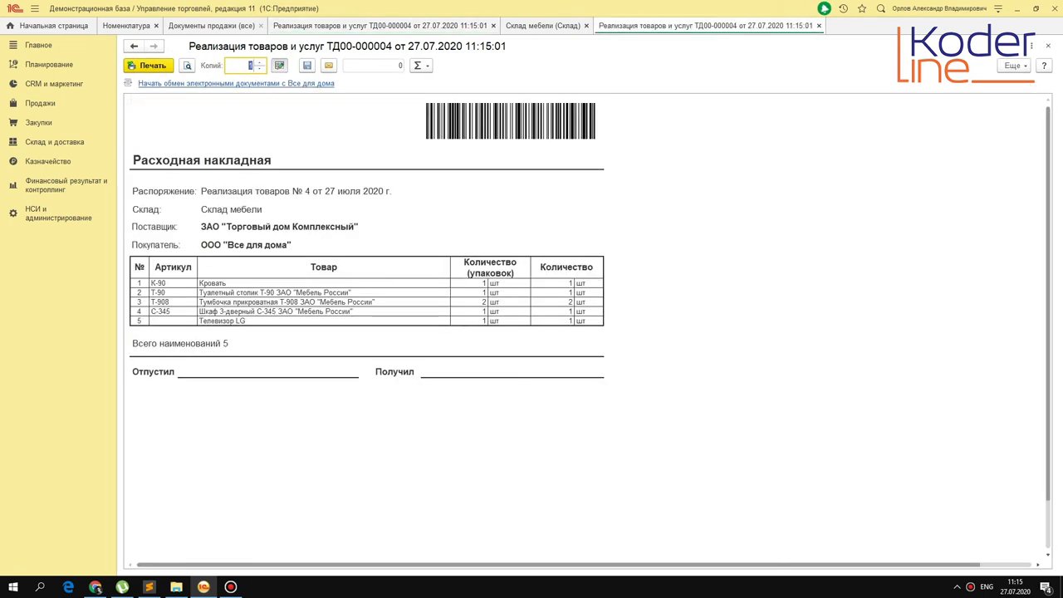
# Examine the list of goods in the Расходная накладная print form and close the form.
pyautogui.click(347, 295)
pyautogui.moveTo(280, 319); pyautogui.dragTo(274, 283)
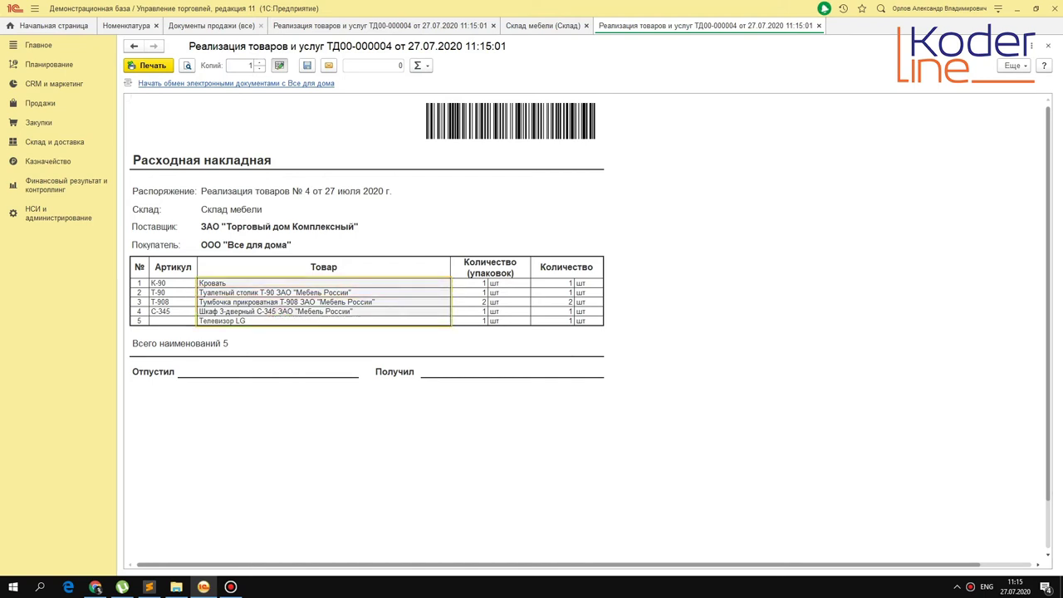
pyautogui.hotkey('ctrl', 'F4')
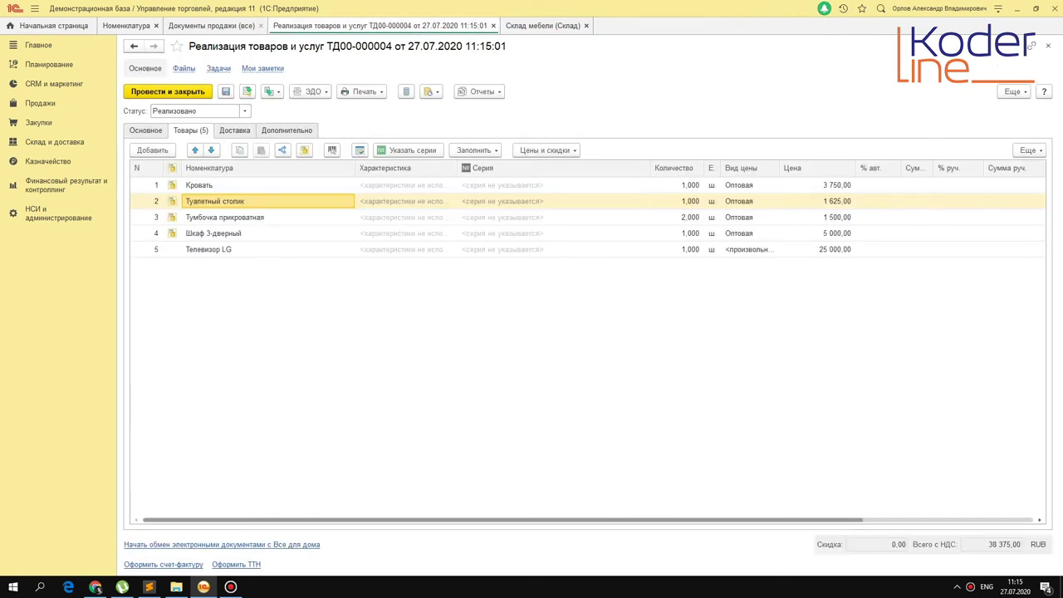
# Generate the Реализация товаров print form and examine the line for the set Мебельный гарнитур "Артон".
pyautogui.click(365, 91)
pyautogui.click(405, 156)
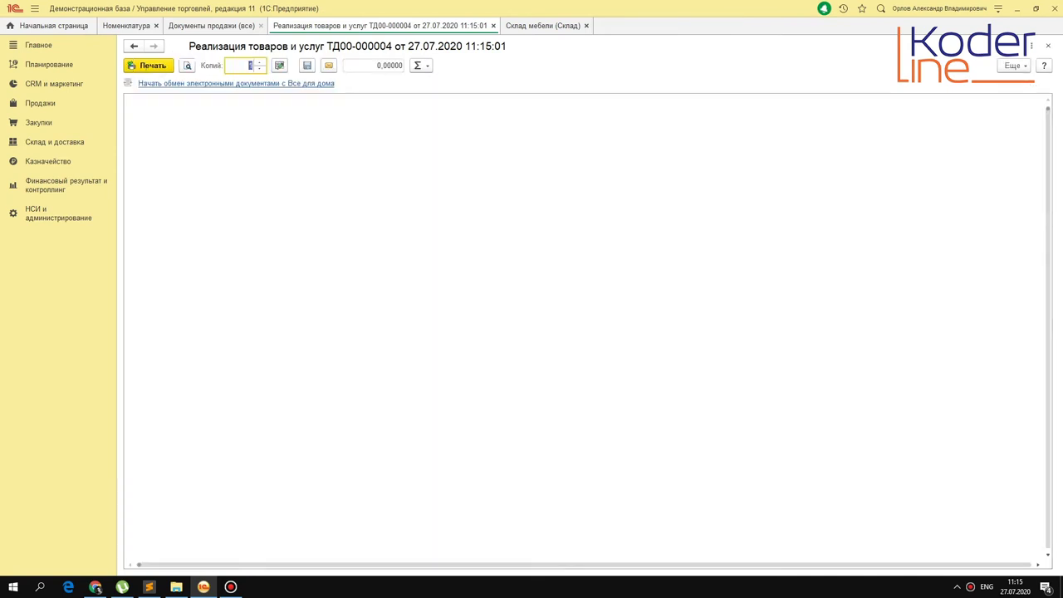
pyautogui.click(195, 239)
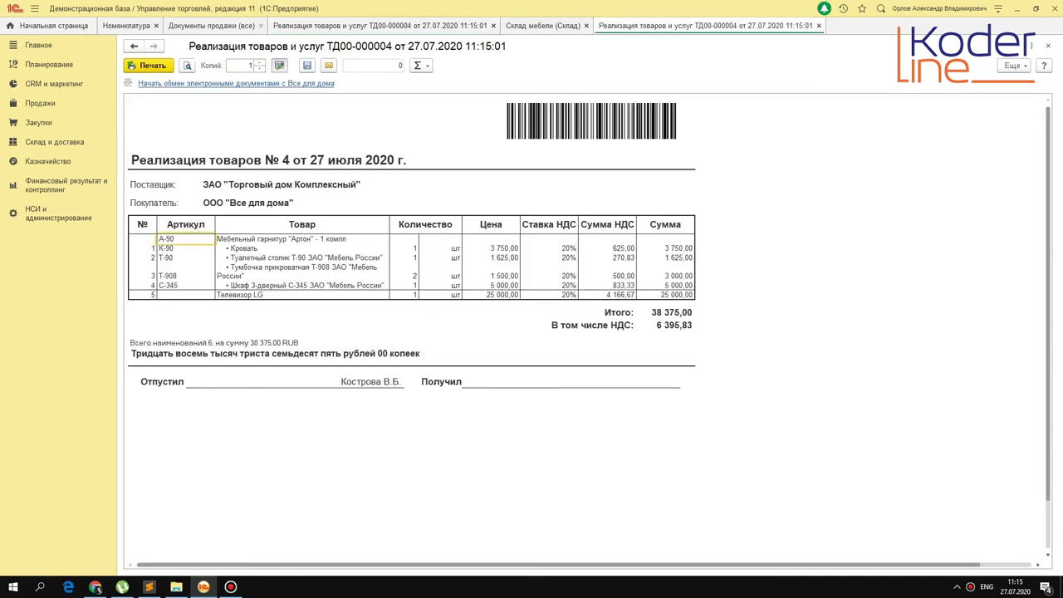
pyautogui.click(332, 239)
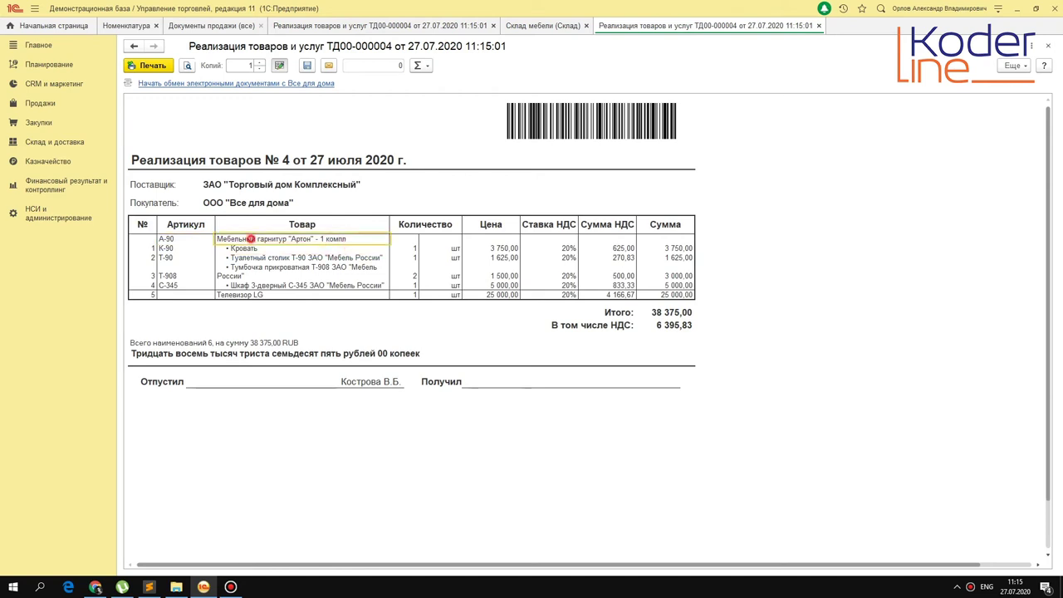
pyautogui.moveTo(164, 238); pyautogui.dragTo(249, 239)
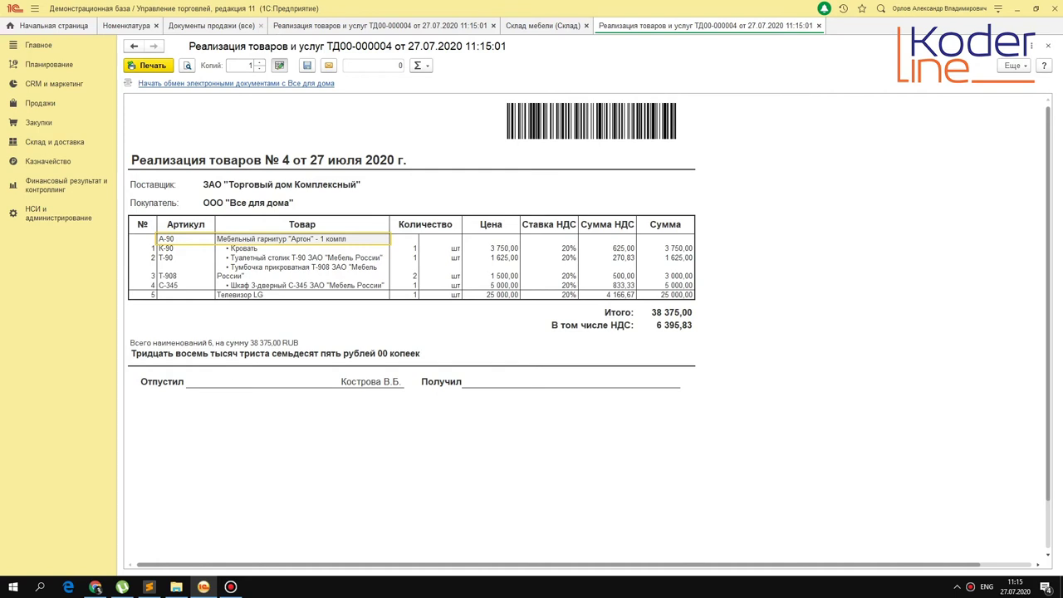
# Examine the set's component lines, the separate Телевизор LG line, the numbering and the article codes, and close the form.
pyautogui.click(249, 248)
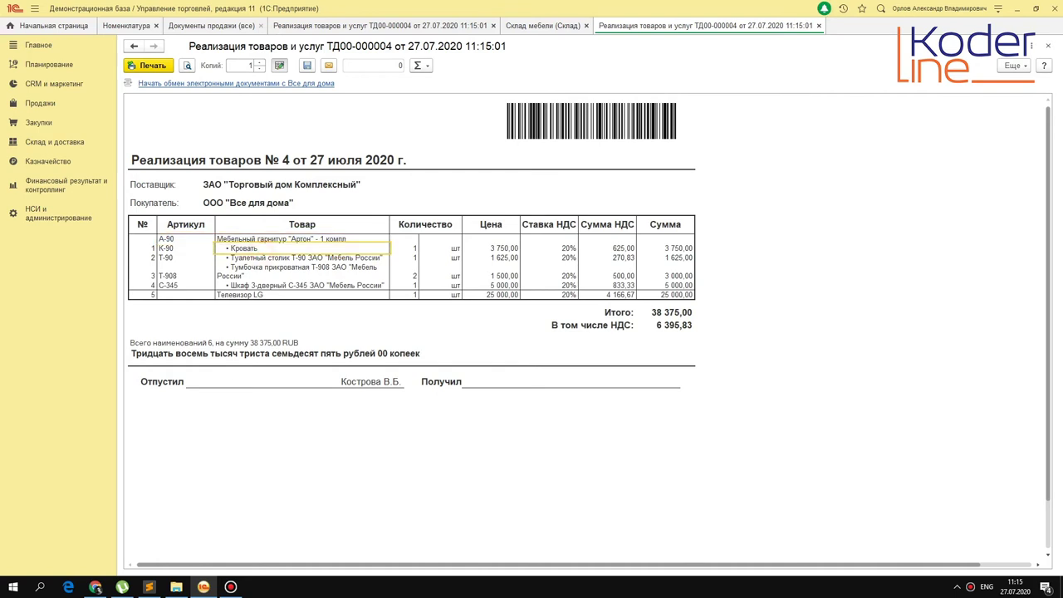
pyautogui.moveTo(249, 248); pyautogui.dragTo(249, 271)
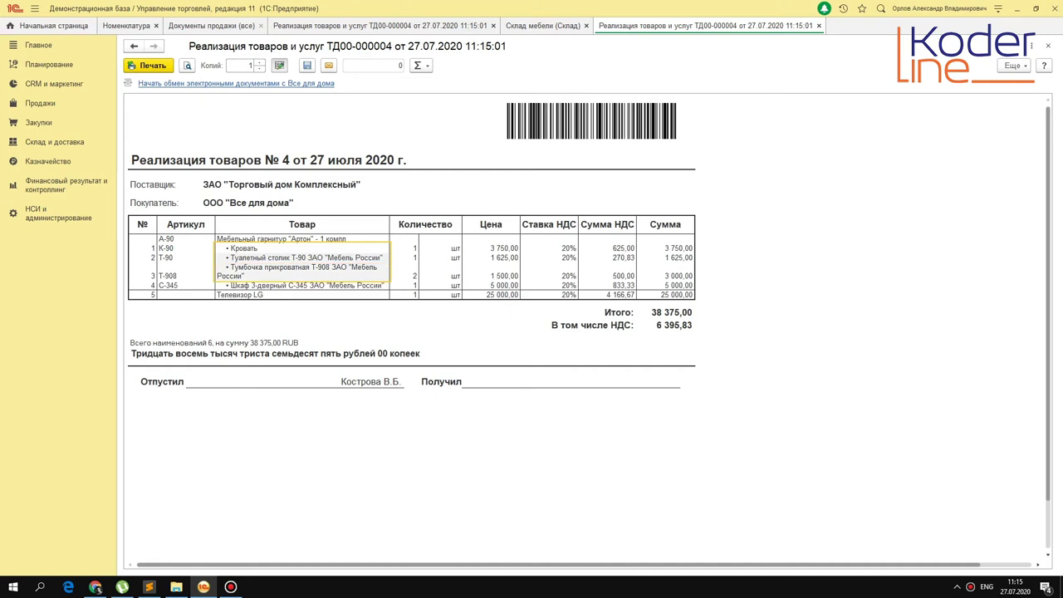
pyautogui.hotkey('shift', 'Down')
pyautogui.click(265, 295)
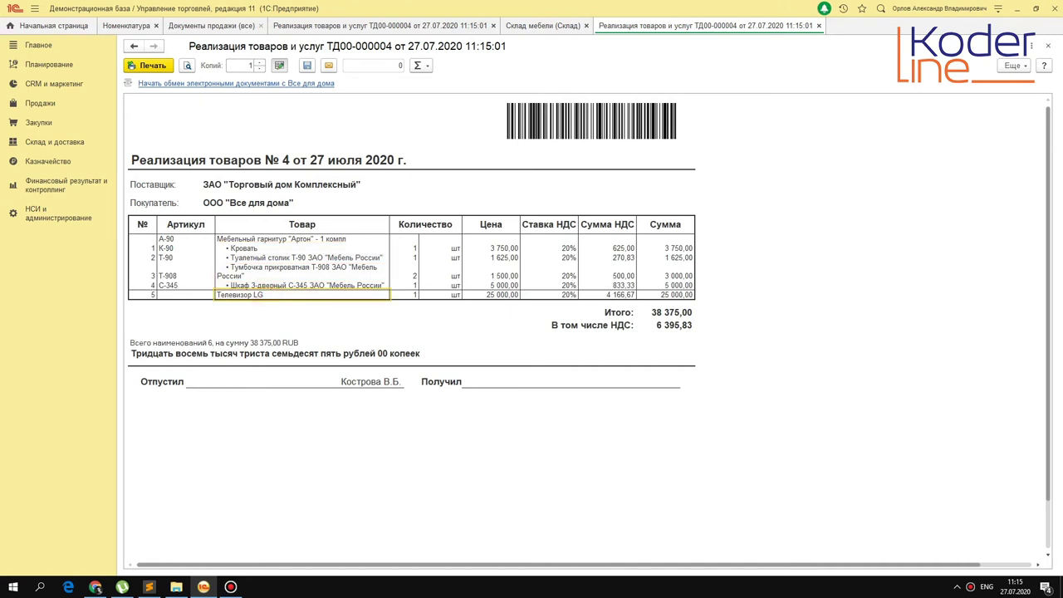
pyautogui.moveTo(147, 248); pyautogui.dragTo(146, 275)
pyautogui.click(148, 294)
pyautogui.click(146, 248)
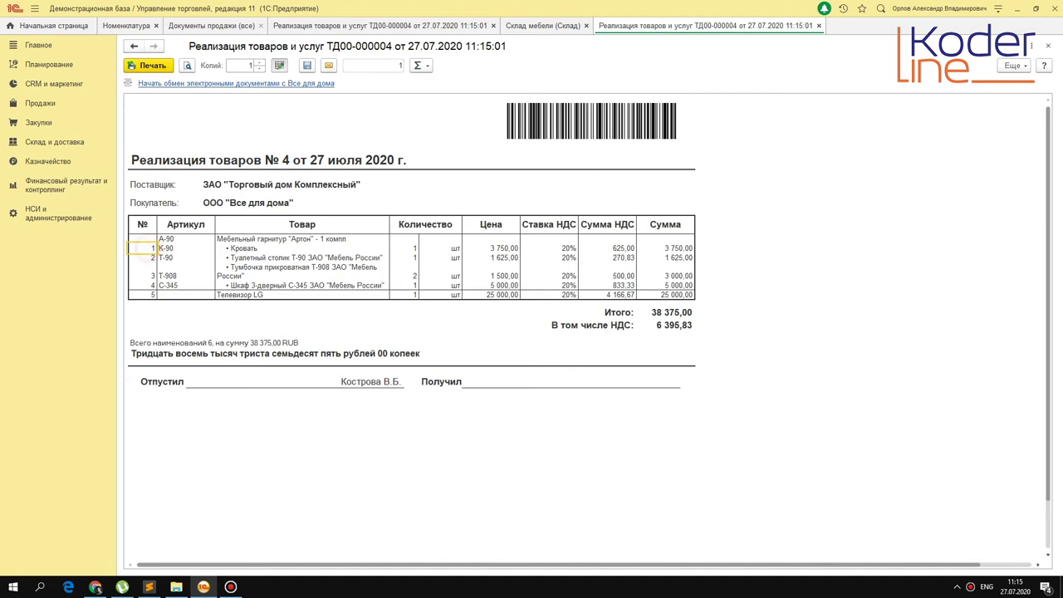
pyautogui.moveTo(166, 248); pyautogui.dragTo(174, 284)
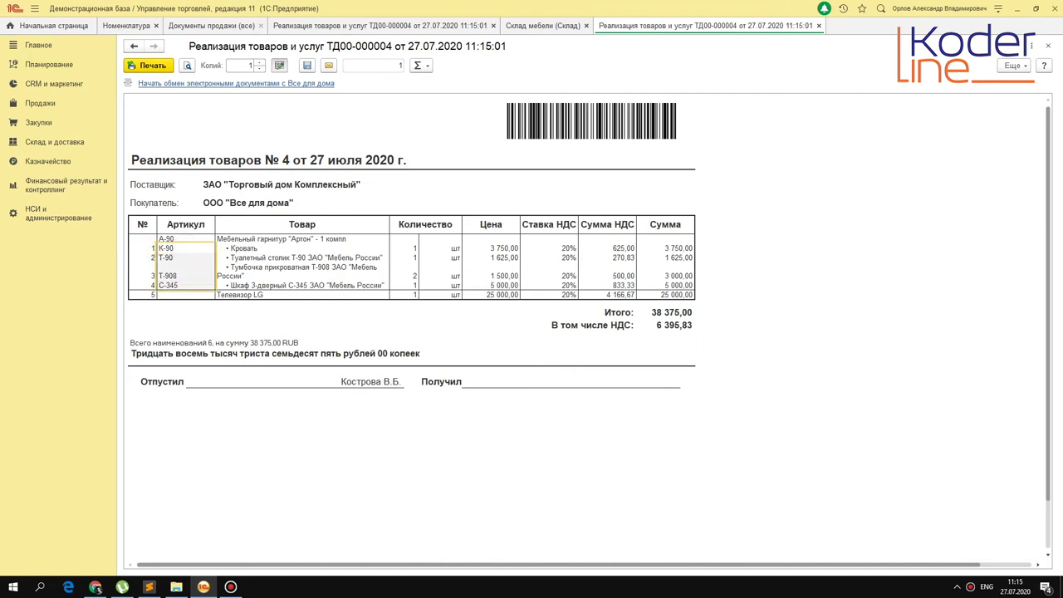
pyautogui.press('Escape')
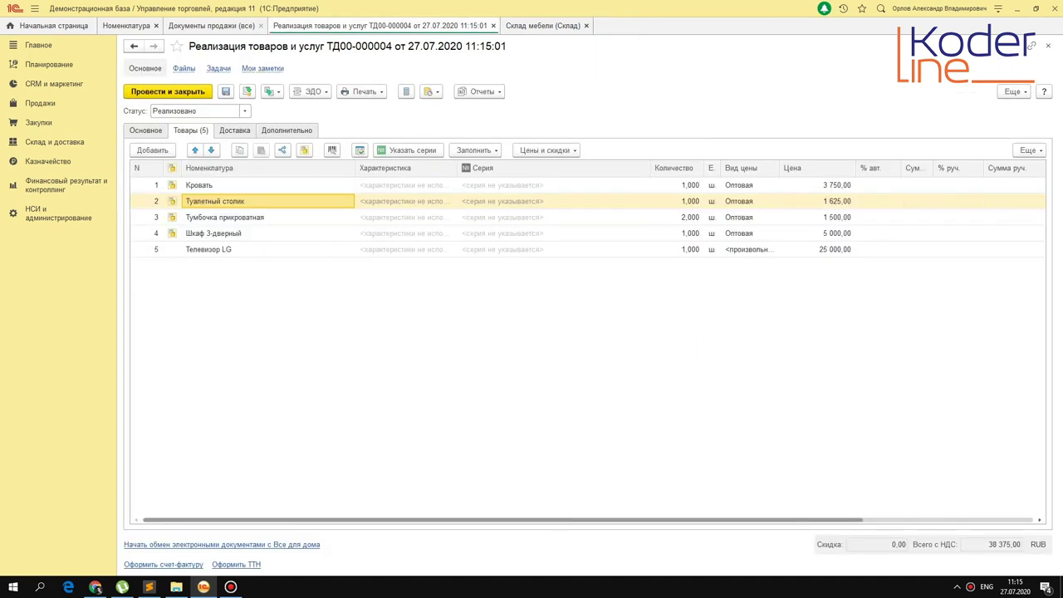
# Generate the Товарная накладная (ТОРГ-12) print form, examine how it lists the set, its components and Телевизор LG, and close it.
pyautogui.click(476, 149)
pyautogui.click(364, 93)
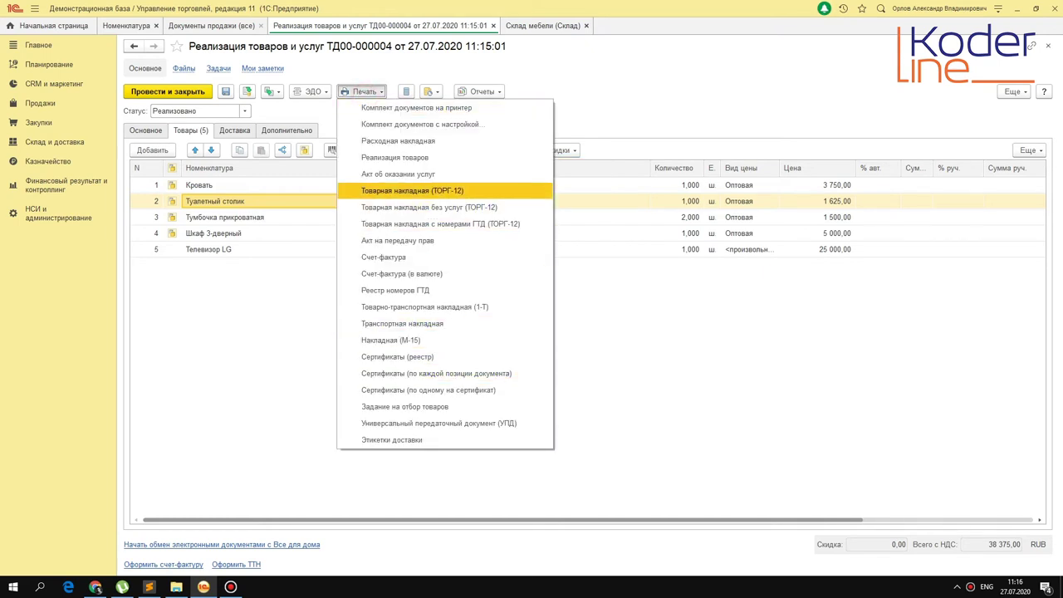
pyautogui.click(461, 190)
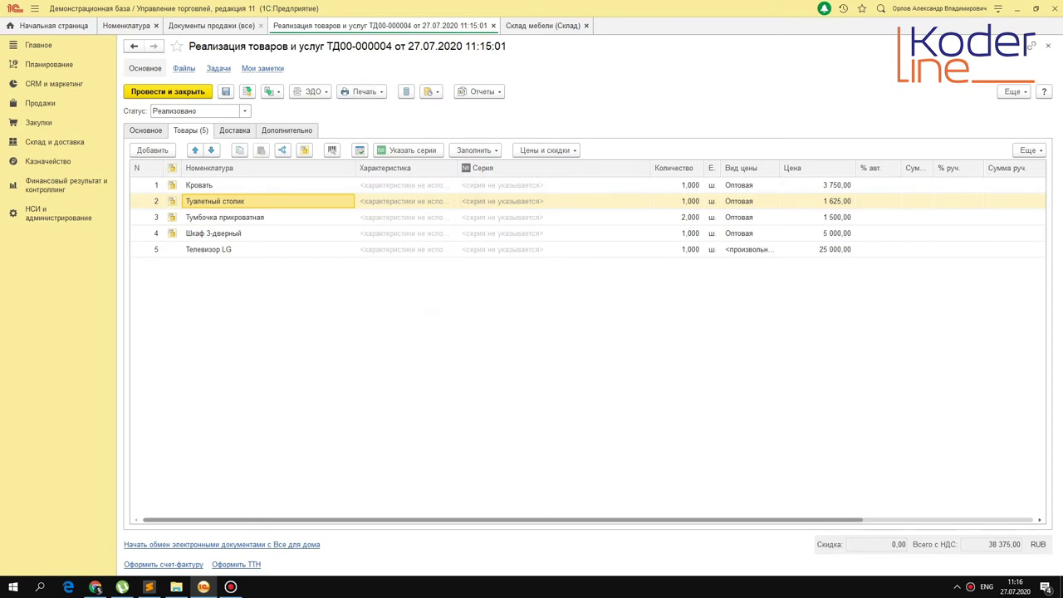
pyautogui.click(225, 411)
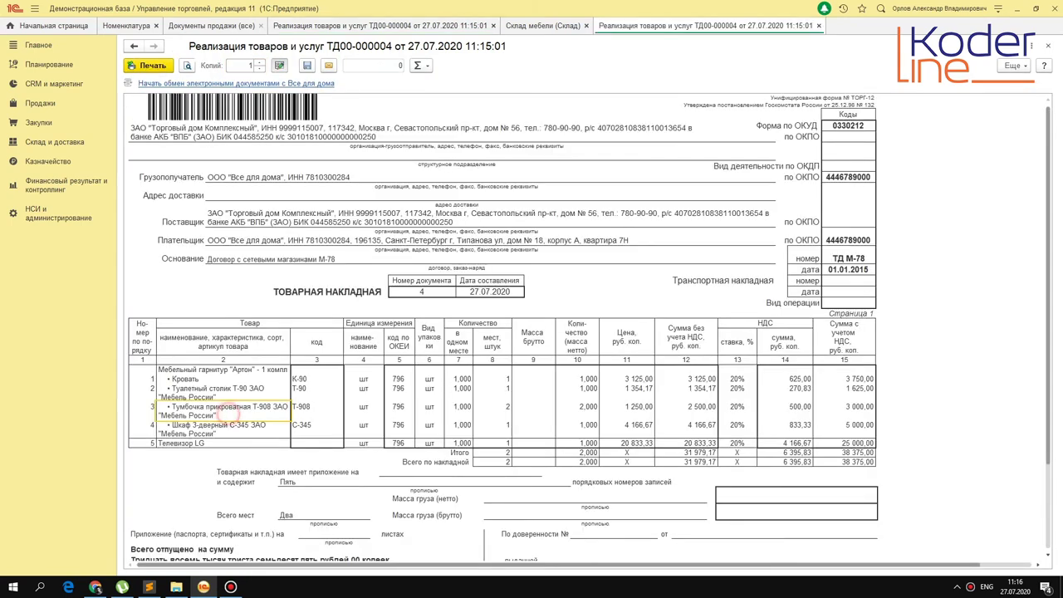
pyautogui.click(191, 370)
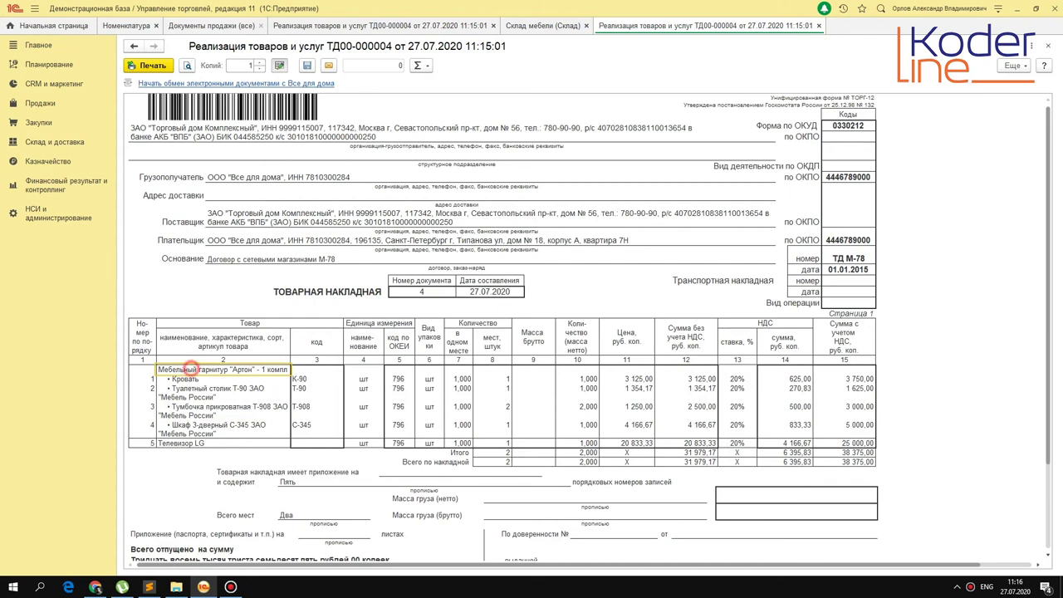
pyautogui.moveTo(199, 378); pyautogui.dragTo(207, 428)
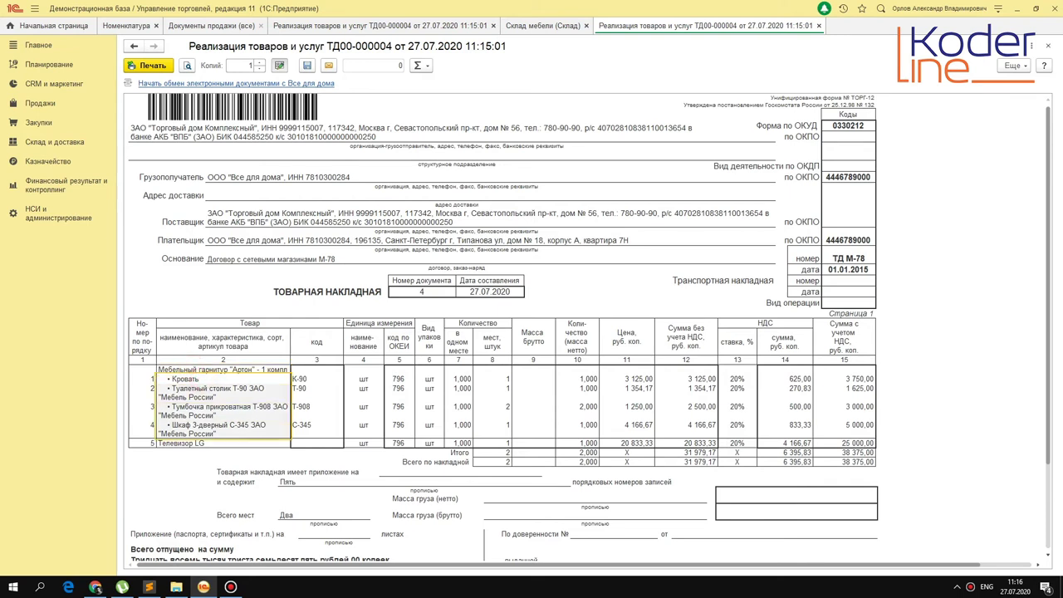
pyautogui.click(190, 443)
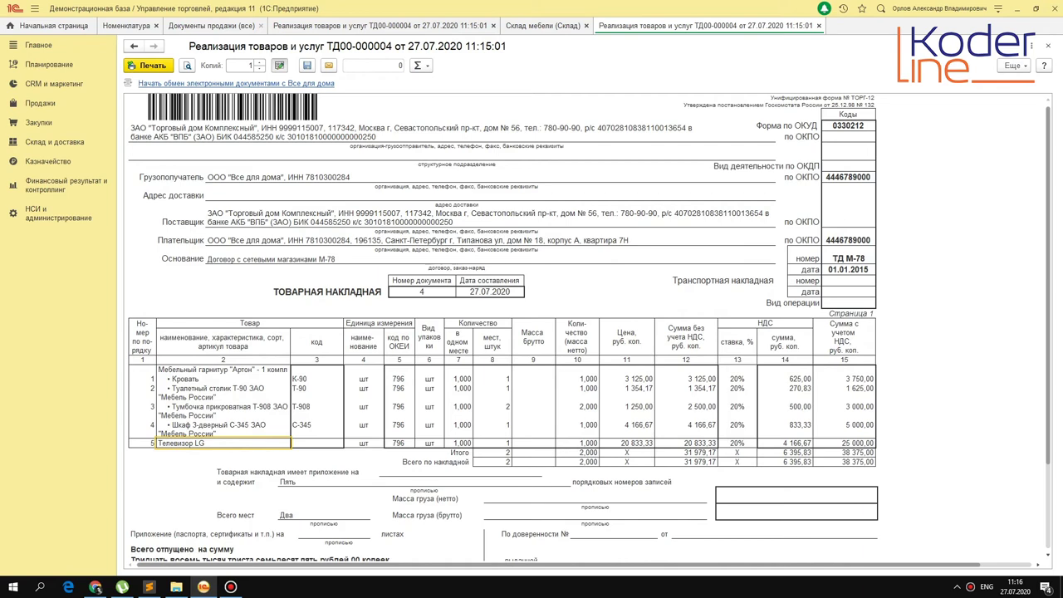
pyautogui.press('Escape')
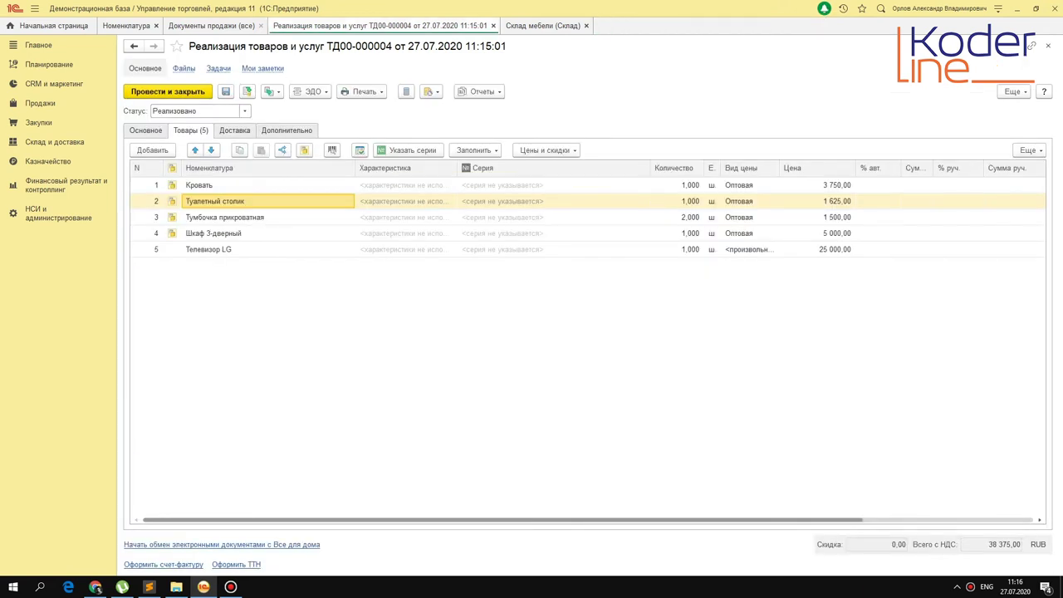
# Close the warehouse card and view the composition of the set containing the Туалетный столик line, leaving it unchanged.
pyautogui.click(556, 25)
pyautogui.click(586, 26)
pyautogui.click(1028, 149)
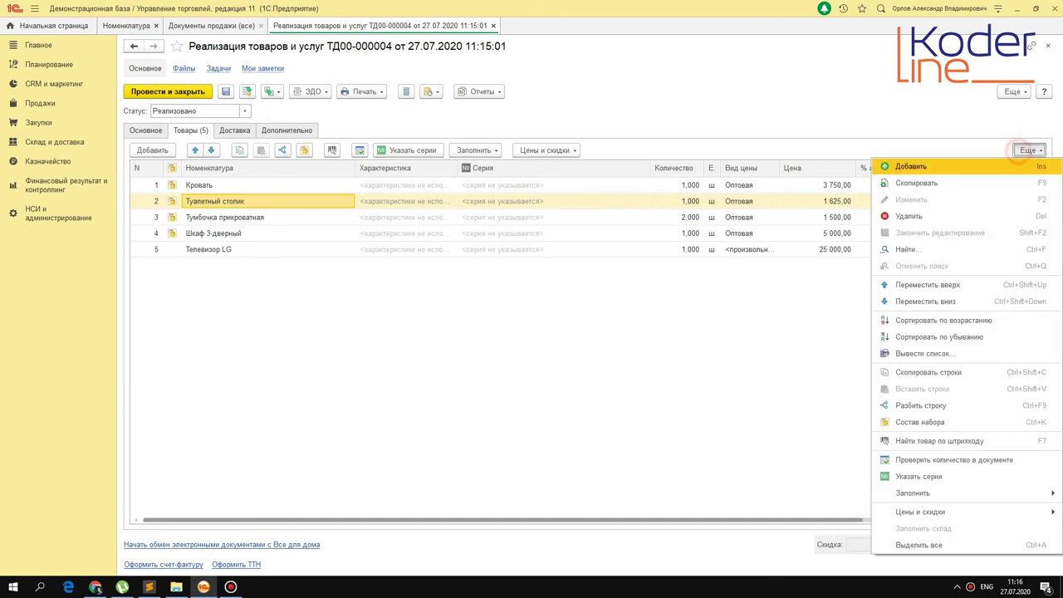
pyautogui.click(986, 423)
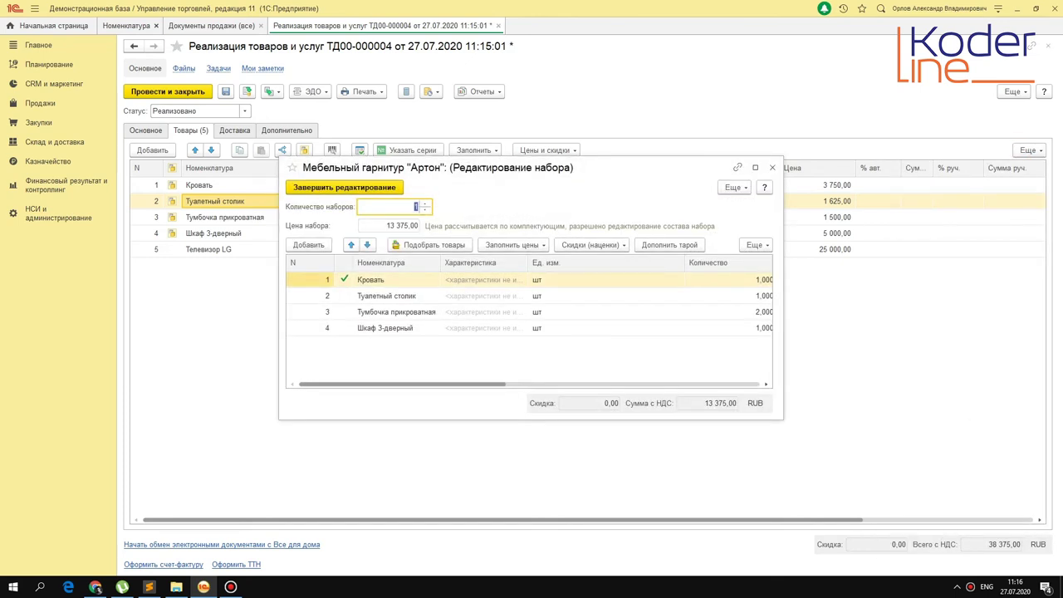
pyautogui.press('Escape')
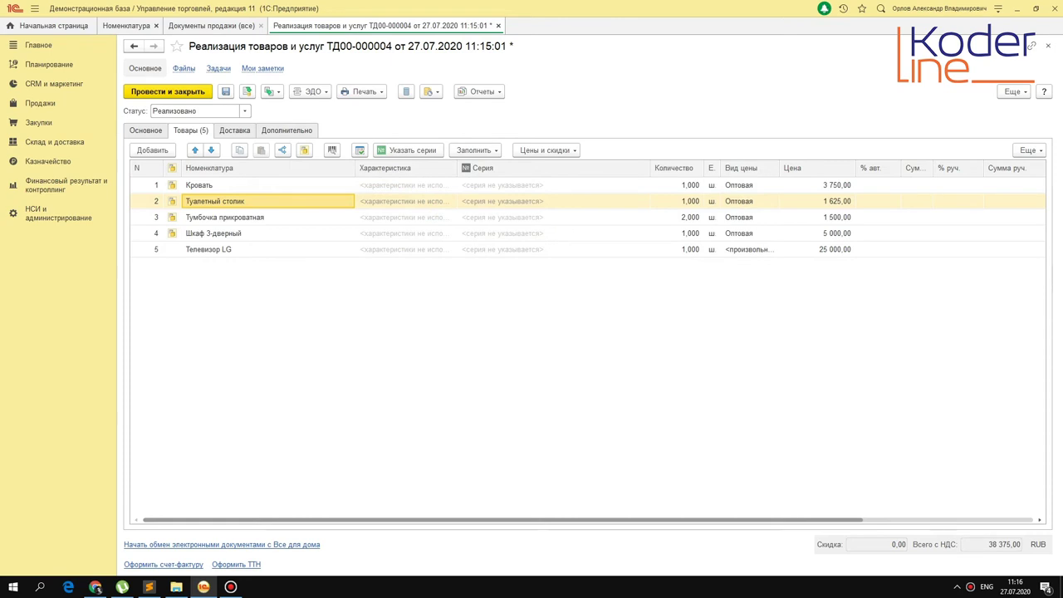
# Reopen the set for editing, set Количество наборов to 2, check the component quantities and finish editing.
pyautogui.press('Return')
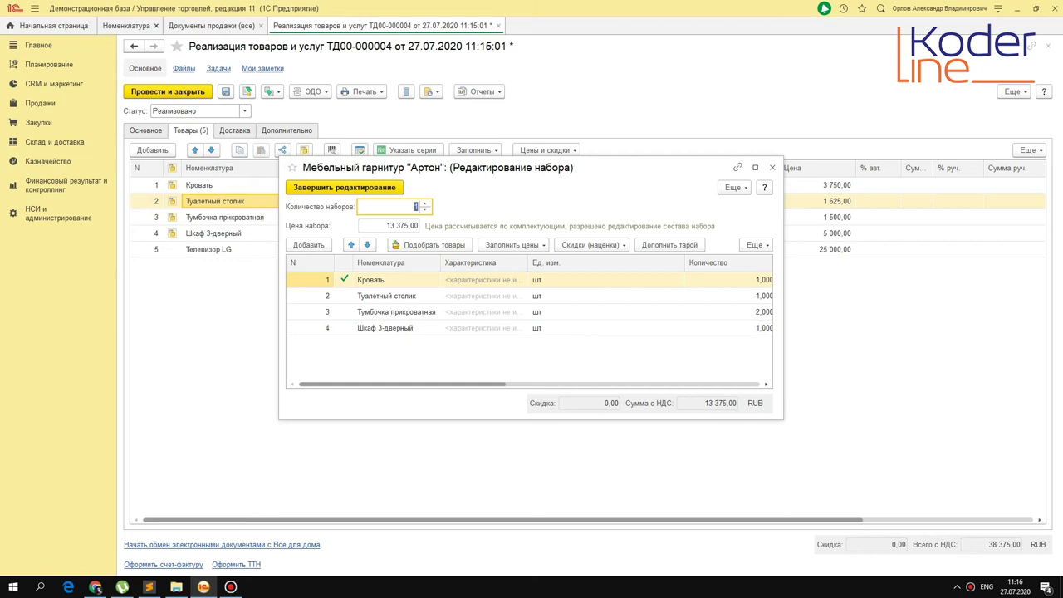
pyautogui.write('2')
pyautogui.click(514, 328)
pyautogui.click(765, 281)
pyautogui.click(754, 296)
pyautogui.click(755, 312)
pyautogui.click(747, 328)
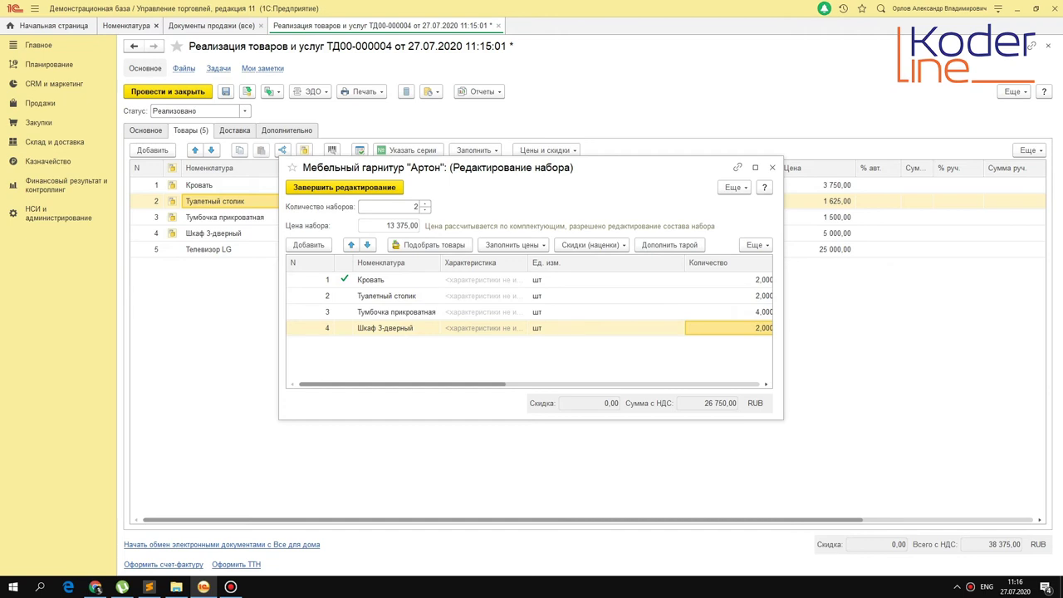
pyautogui.click(344, 187)
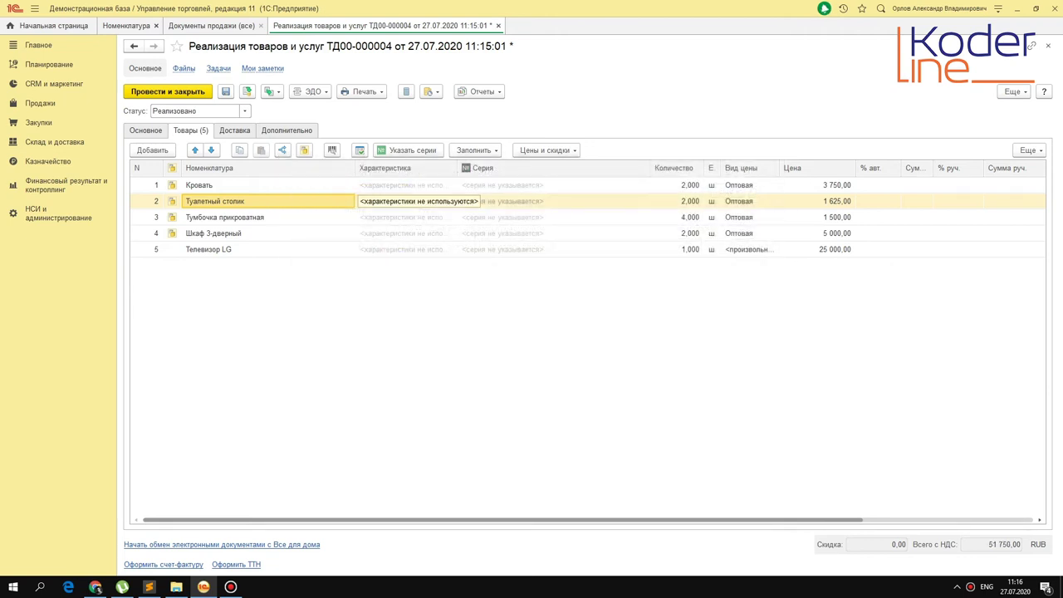
# Check the set component quantities in the goods list and post the sales document.
pyautogui.click(692, 185)
pyautogui.click(688, 217)
pyautogui.click(689, 235)
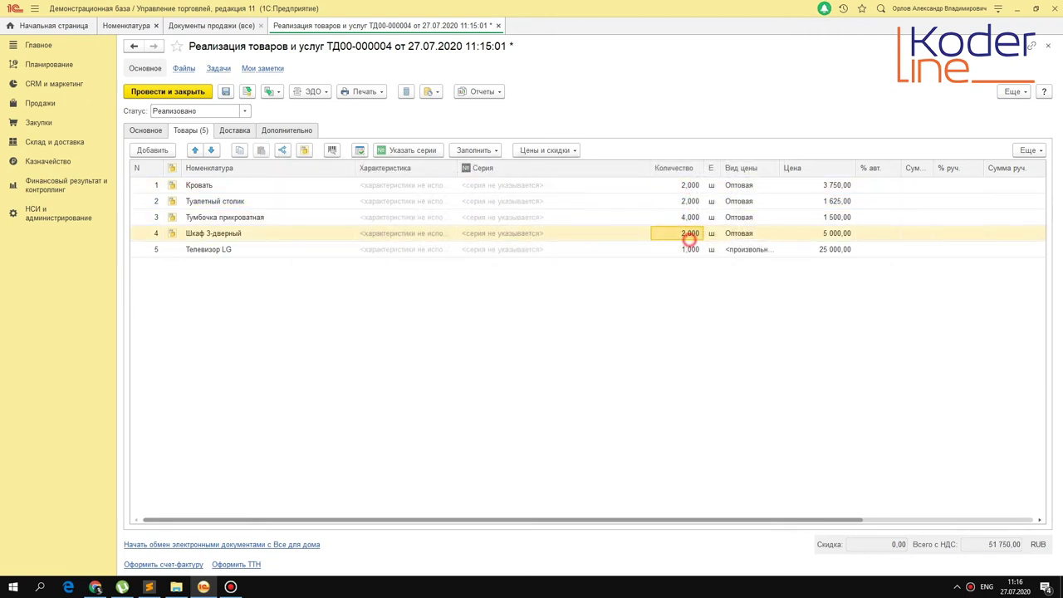
pyautogui.click(247, 90)
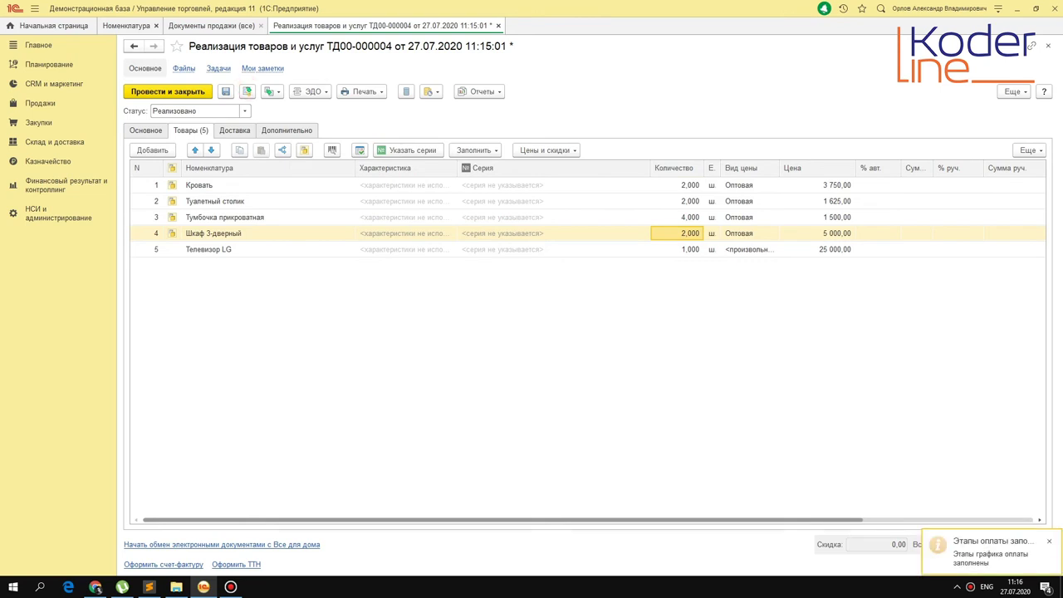
# Generate the Реализация товаров print form for the updated document, examine the set and component quantities, and close the form.
pyautogui.click(364, 91)
pyautogui.click(420, 158)
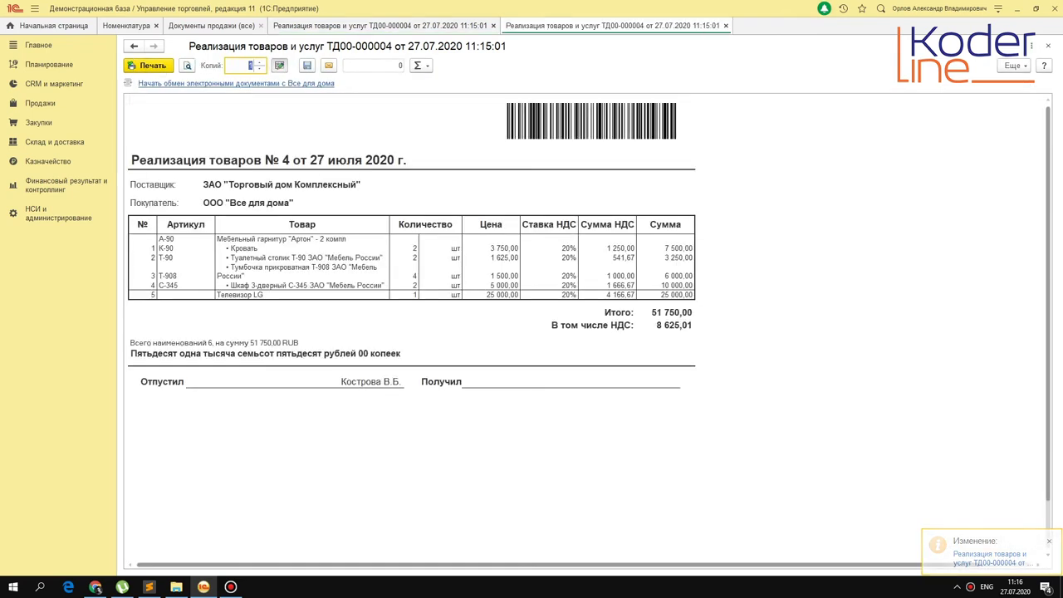
pyautogui.click(316, 247)
pyautogui.click(408, 249)
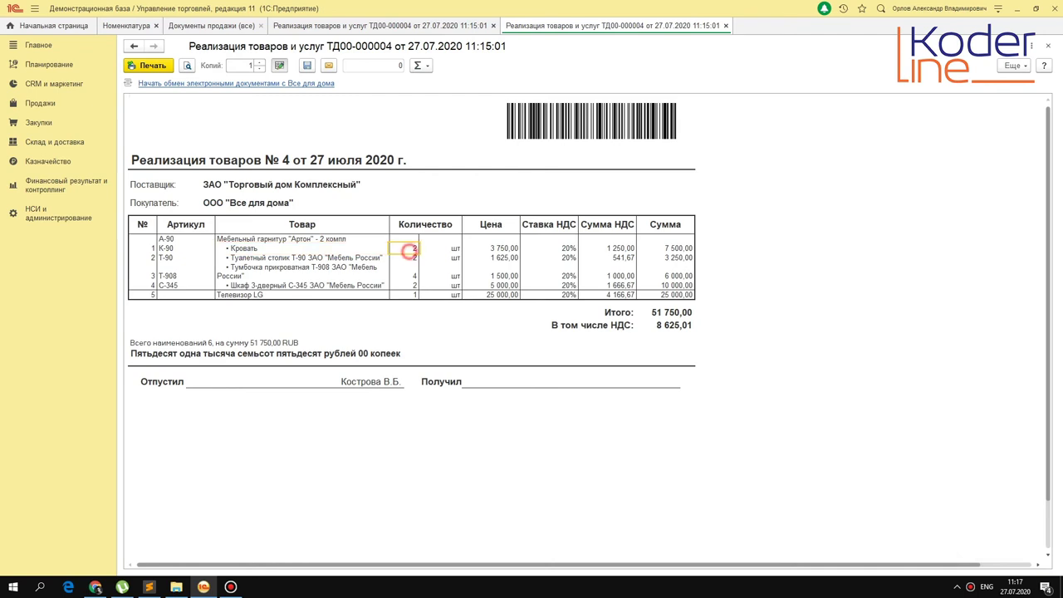
pyautogui.click(293, 256)
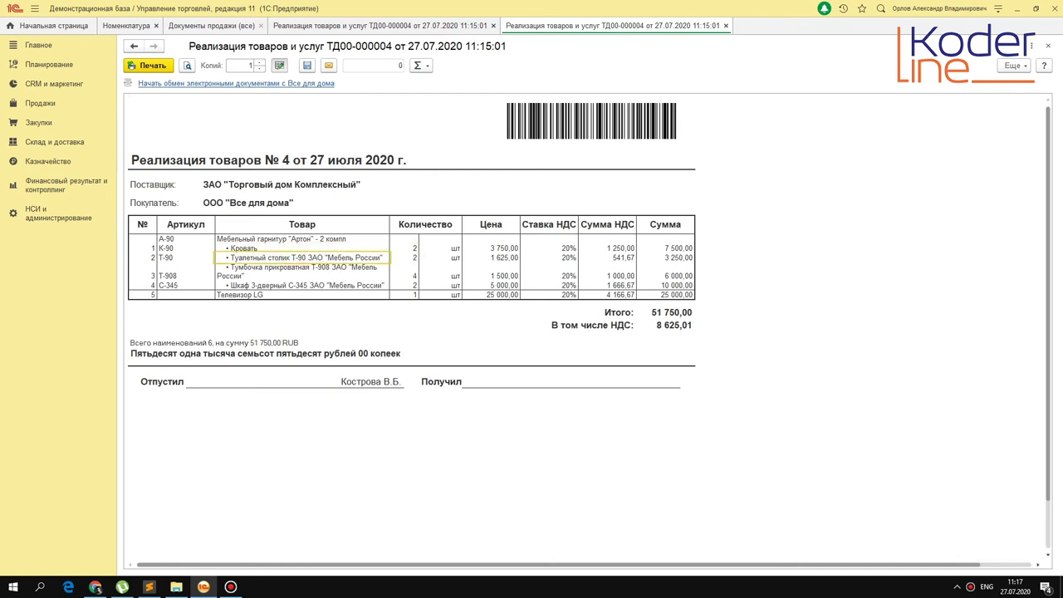
pyautogui.click(336, 271)
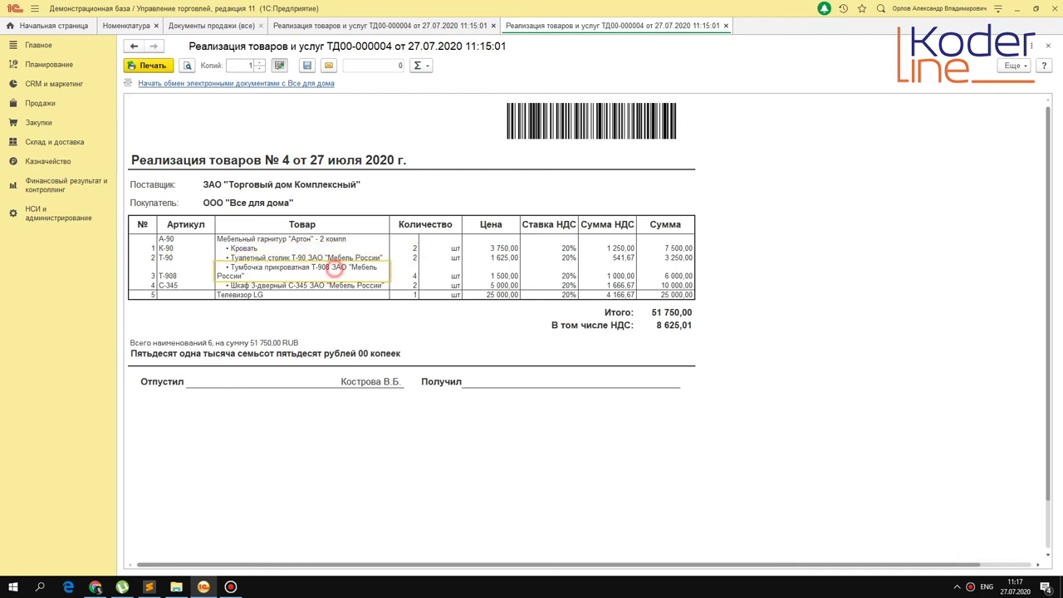
pyautogui.click(357, 285)
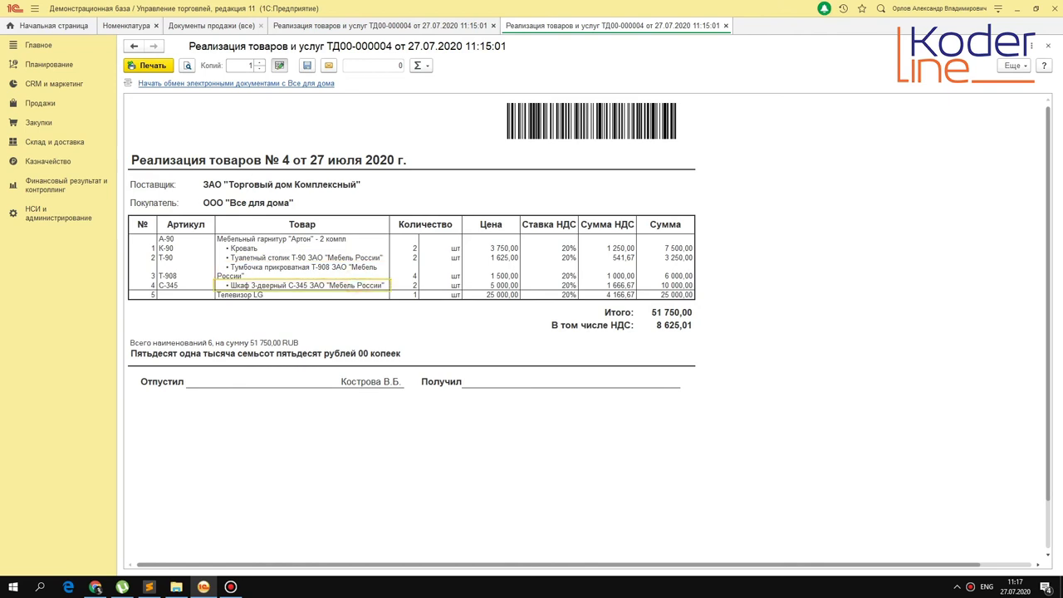
pyautogui.click(249, 241)
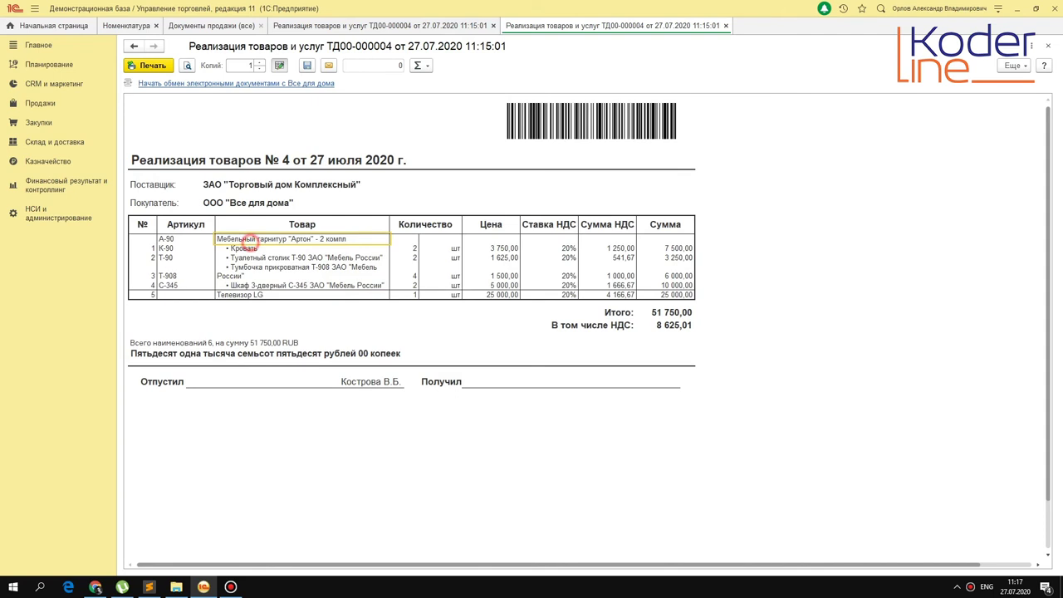
pyautogui.click(249, 256)
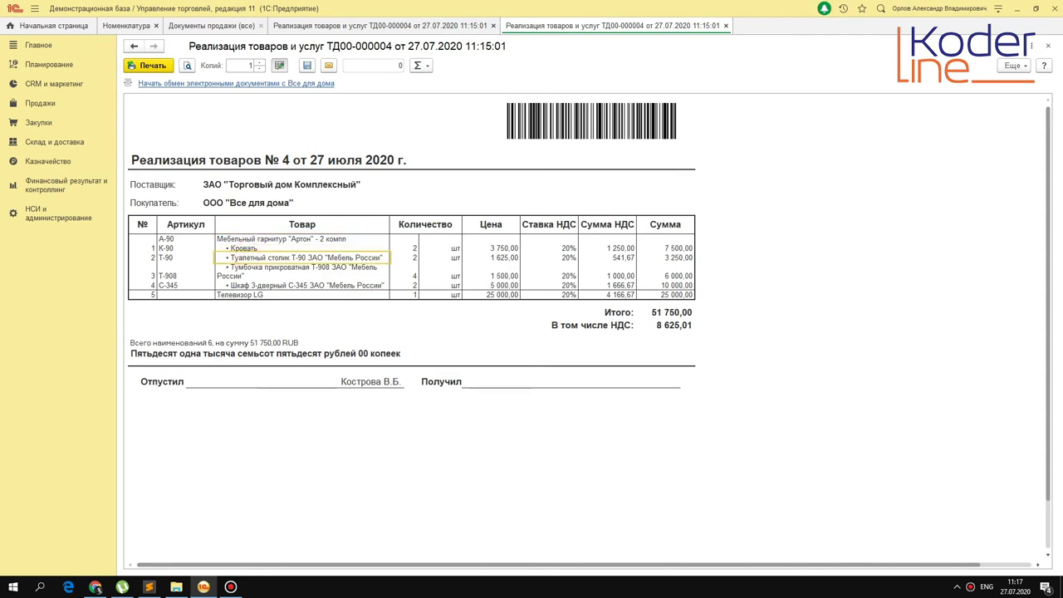
pyautogui.press('Escape')
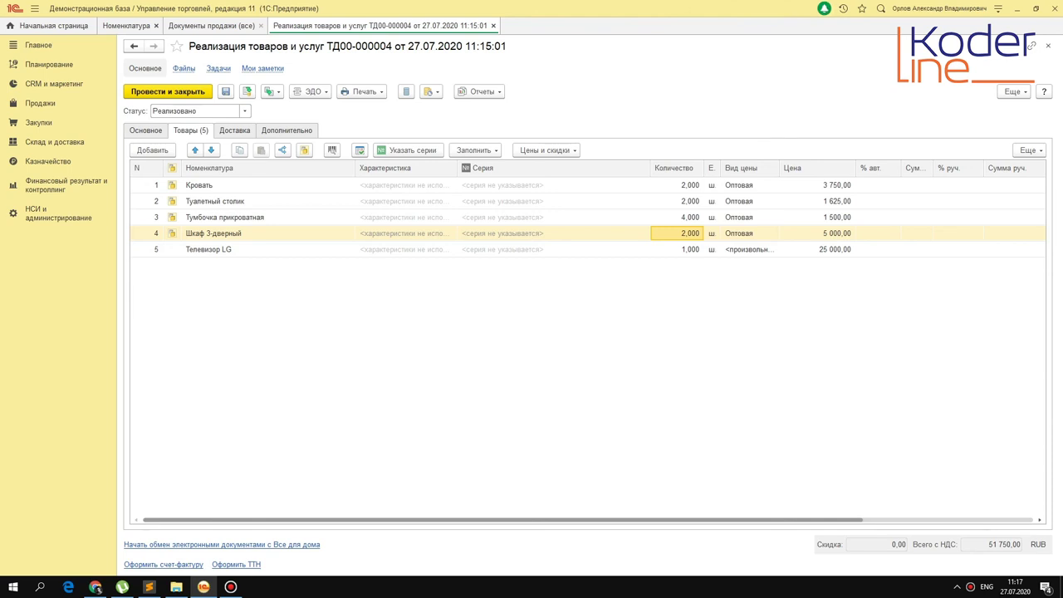
# Select the four set component lines, Кровать through Шкаф 3-дверный, in the goods list to review their quantities and prices.
pyautogui.click(254, 232)
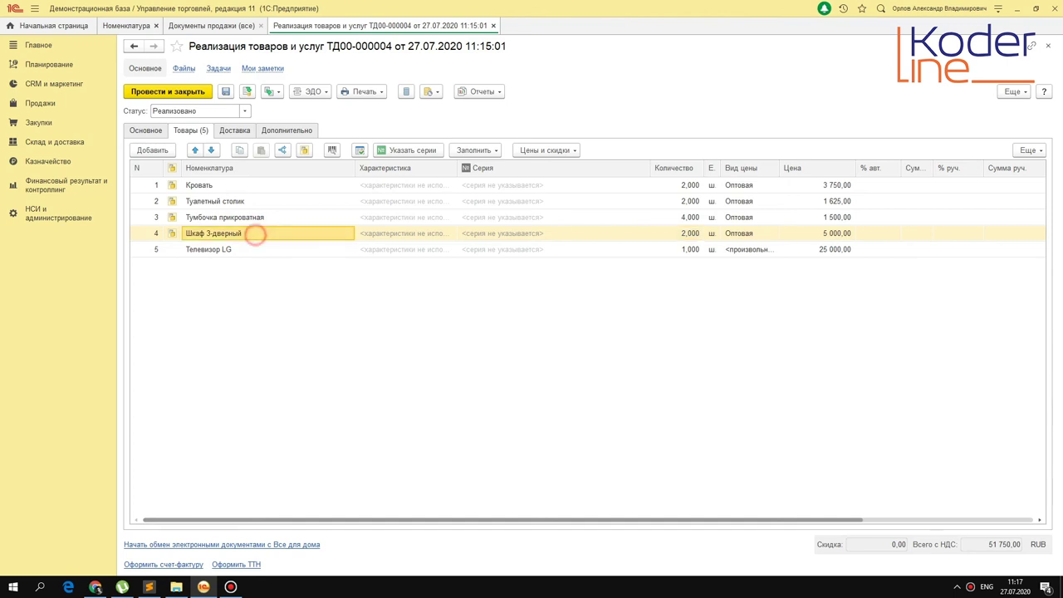
pyautogui.click(814, 233)
pyautogui.hotkey('shift', 'Up')
pyautogui.hotkey('shift', 'Up')
pyautogui.hotkey('shift', 'Up')
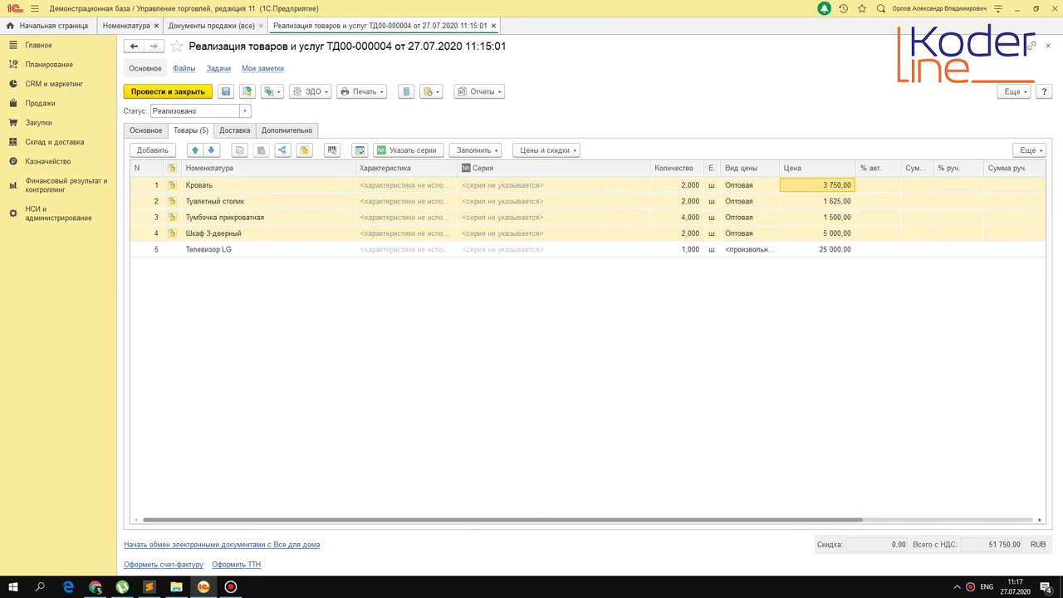
# Review the Разрезы учета settings for Номенклатура and the set settings of the item type Мебельный гарнитур (набор мебели), leaving both unchanged.
pyautogui.click(76, 214)
pyautogui.click(352, 105)
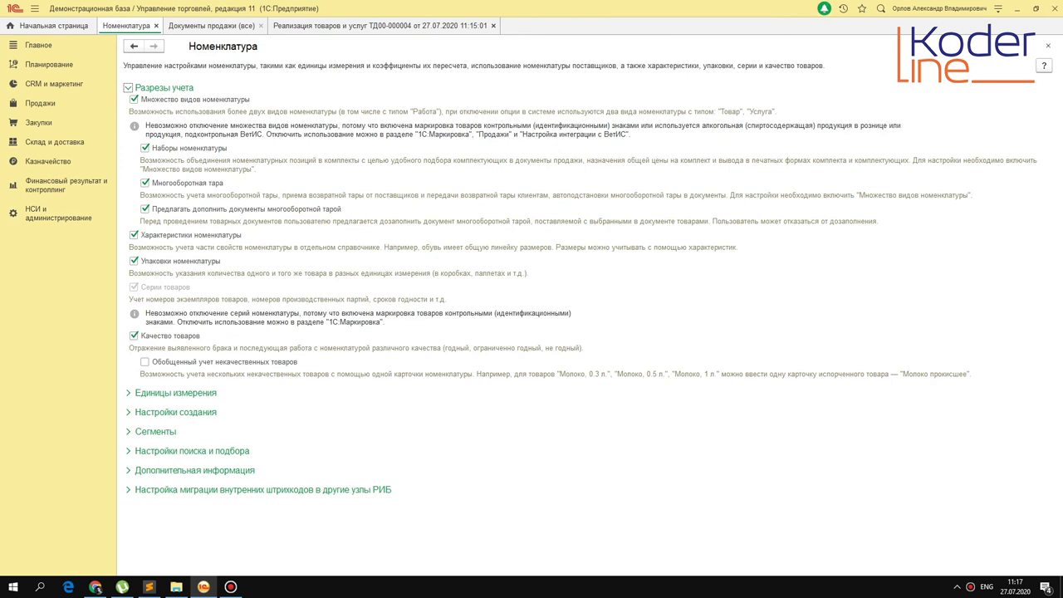
pyautogui.click(50, 214)
pyautogui.click(163, 149)
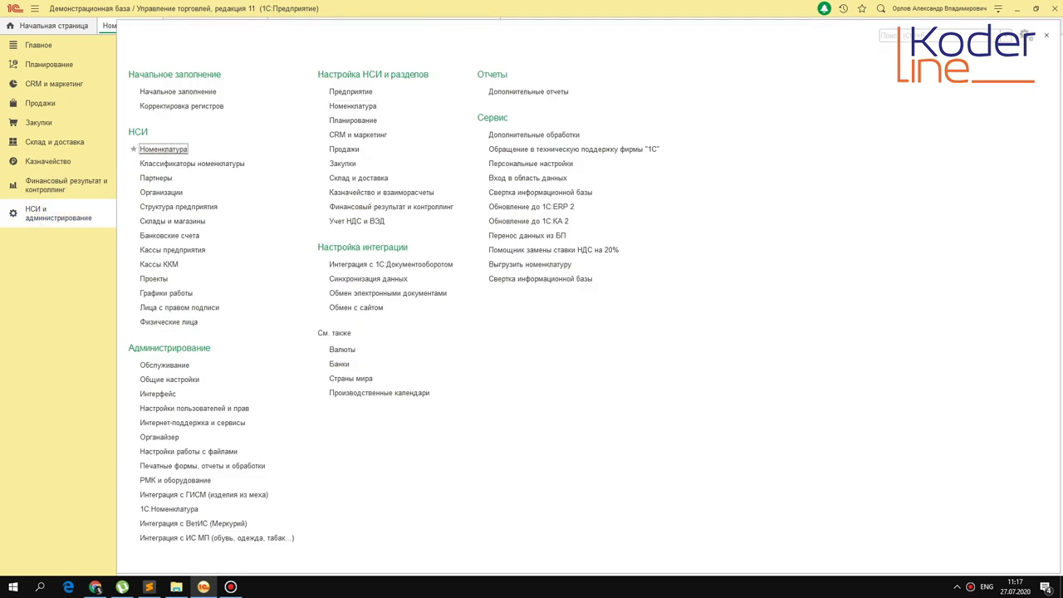
pyautogui.doubleClick(917, 263)
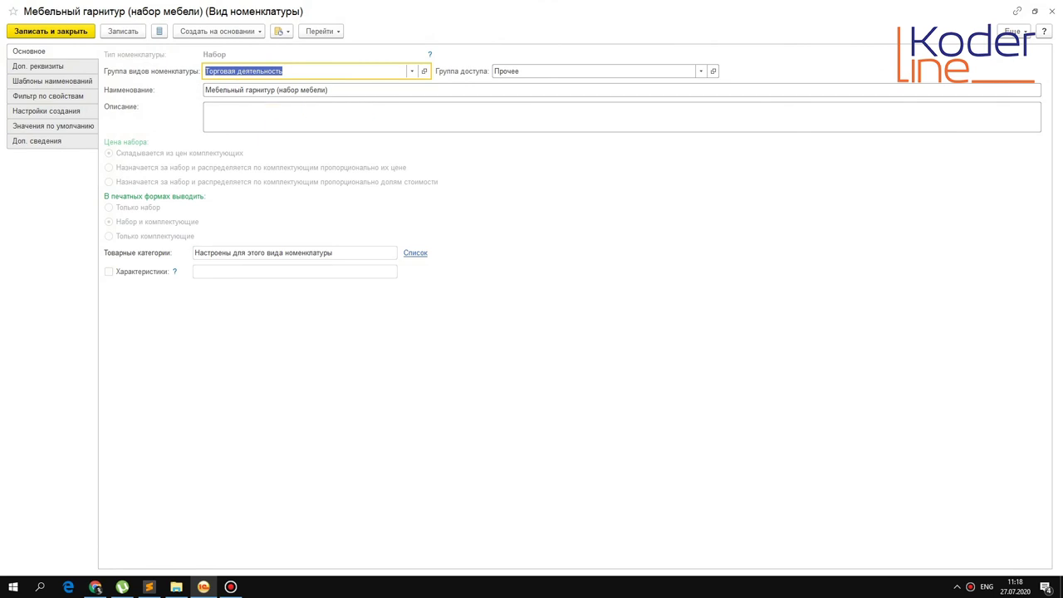
pyautogui.press('Escape')
# View the item card of Мебельный гарнитур "Артон" and its set composition, and close both without changes.
pyautogui.click(283, 135)
pyautogui.doubleClick(268, 120)
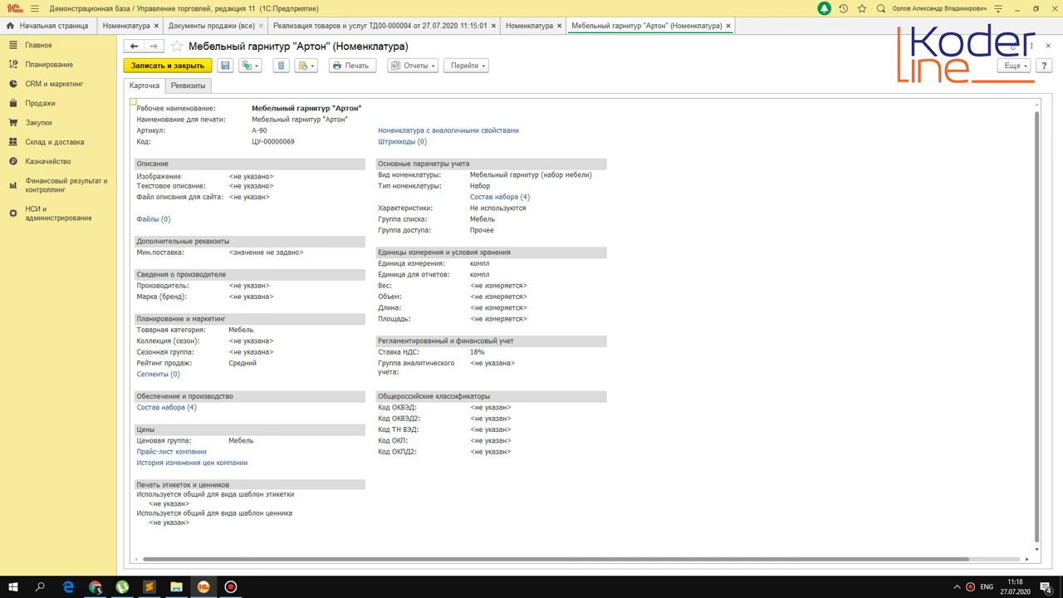
pyautogui.click(486, 198)
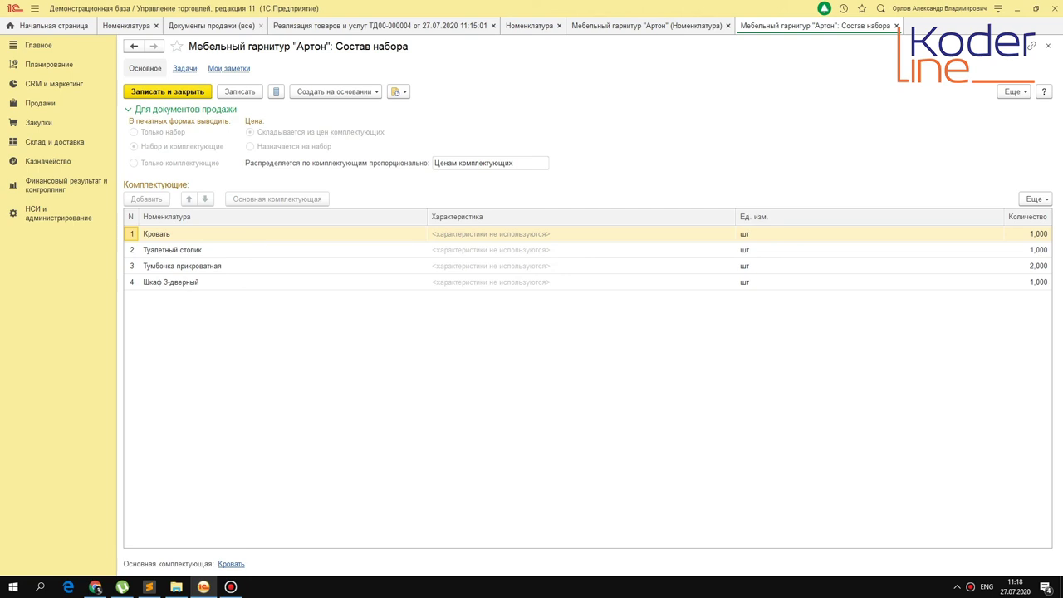
pyautogui.press('Escape')
pyautogui.press('Escape')
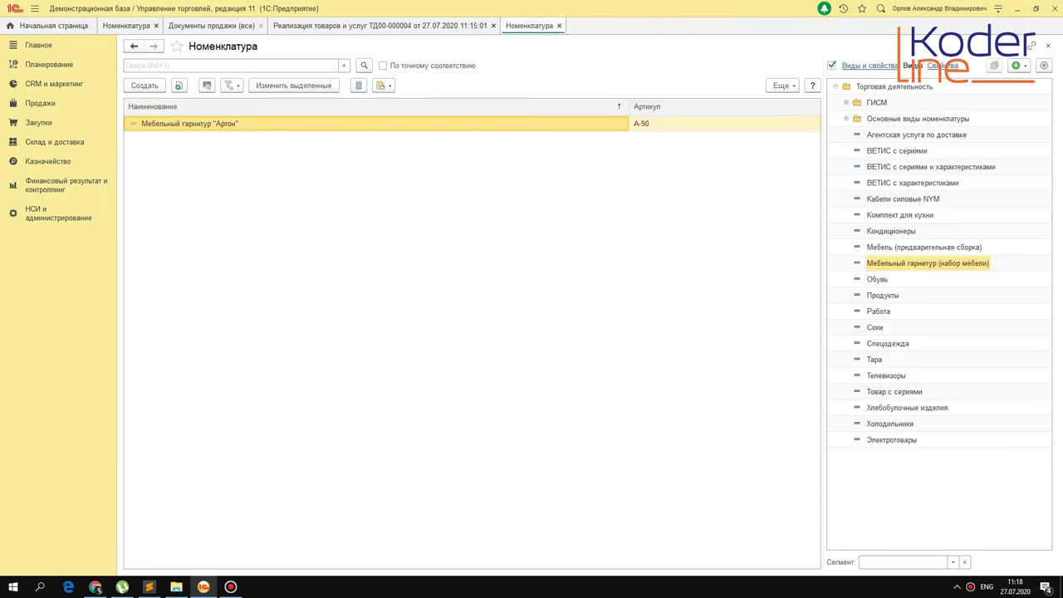